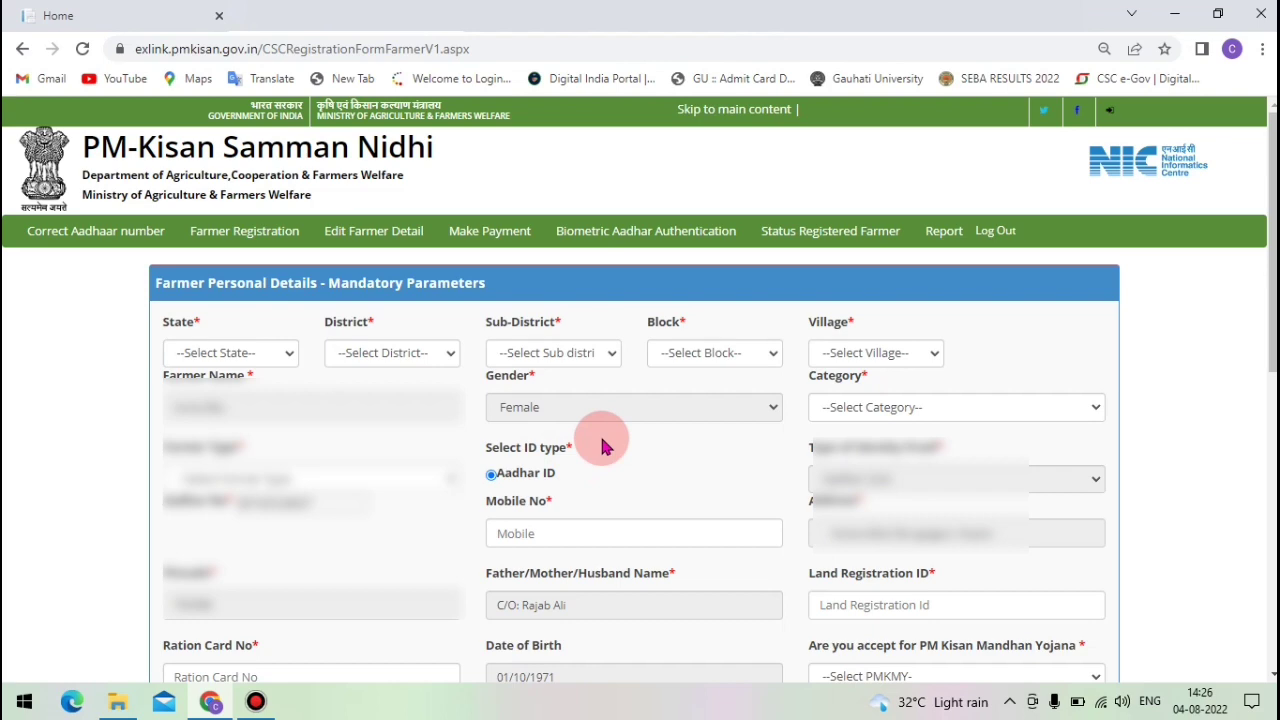
Scroll down and back through the Farmer Personal Details form
scroll(668, 497, "down", 1)
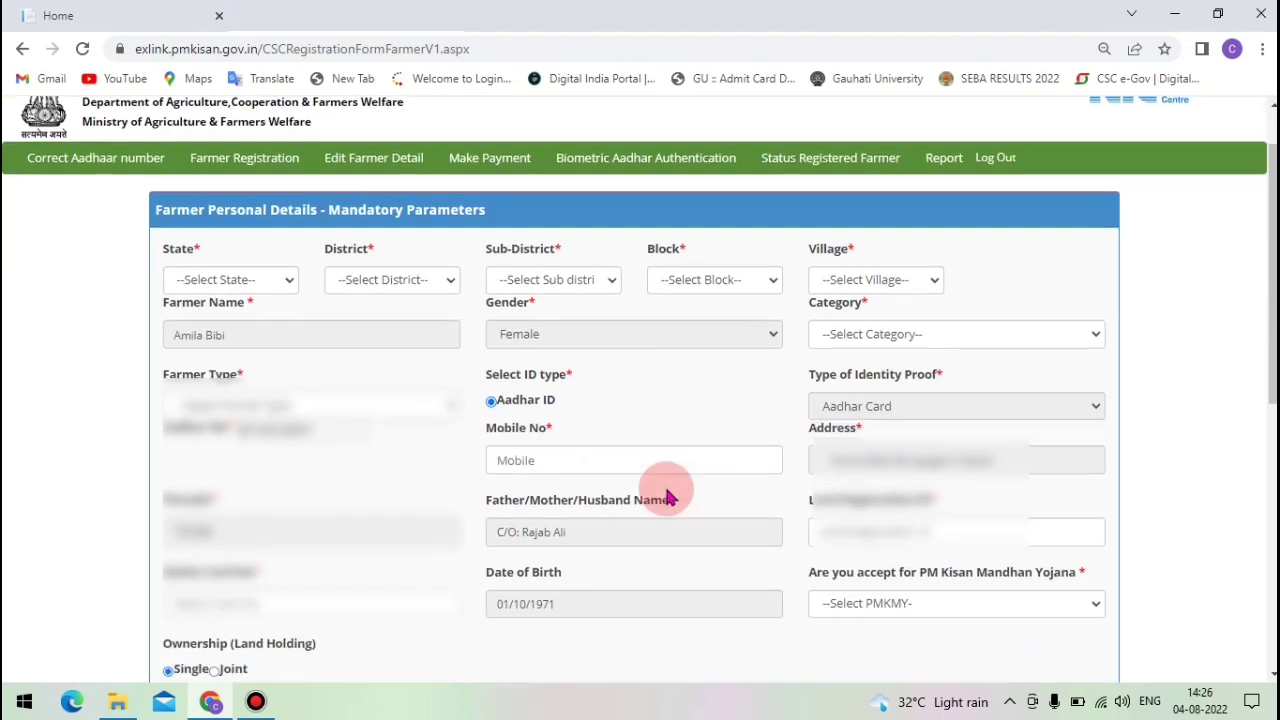
scroll(668, 497, "up", 1)
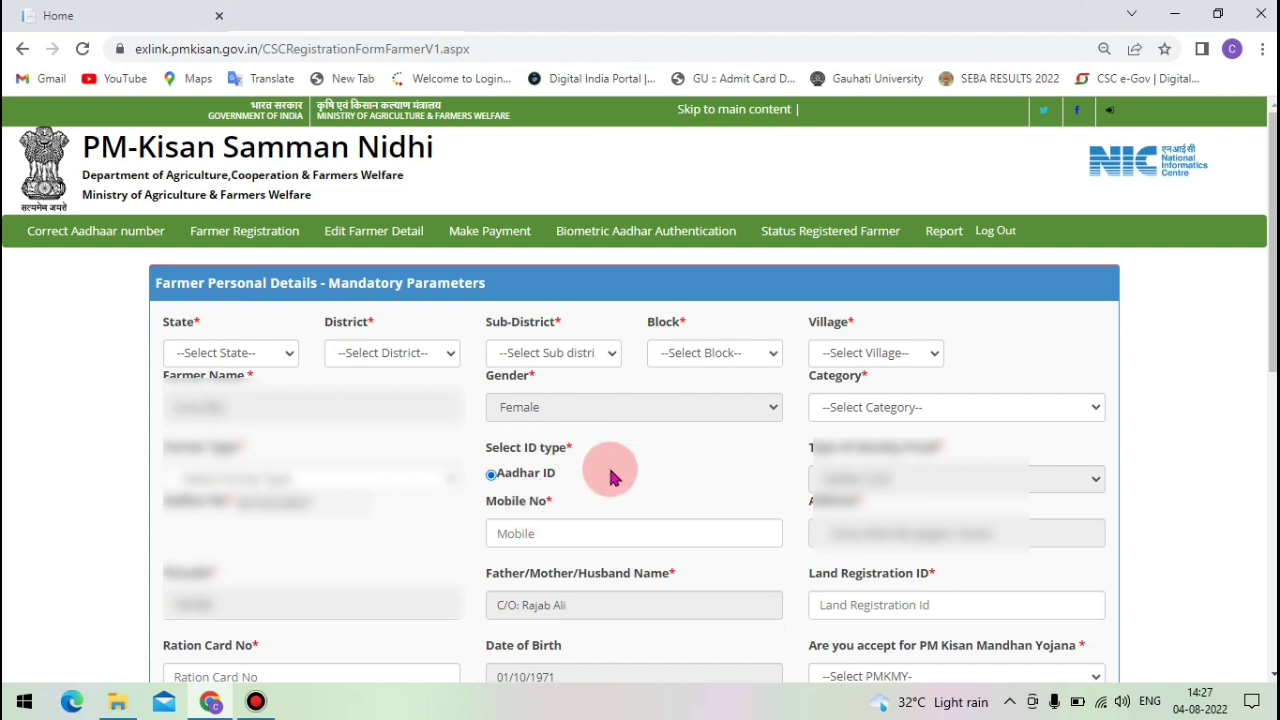
scroll(637, 520, "down", 1)
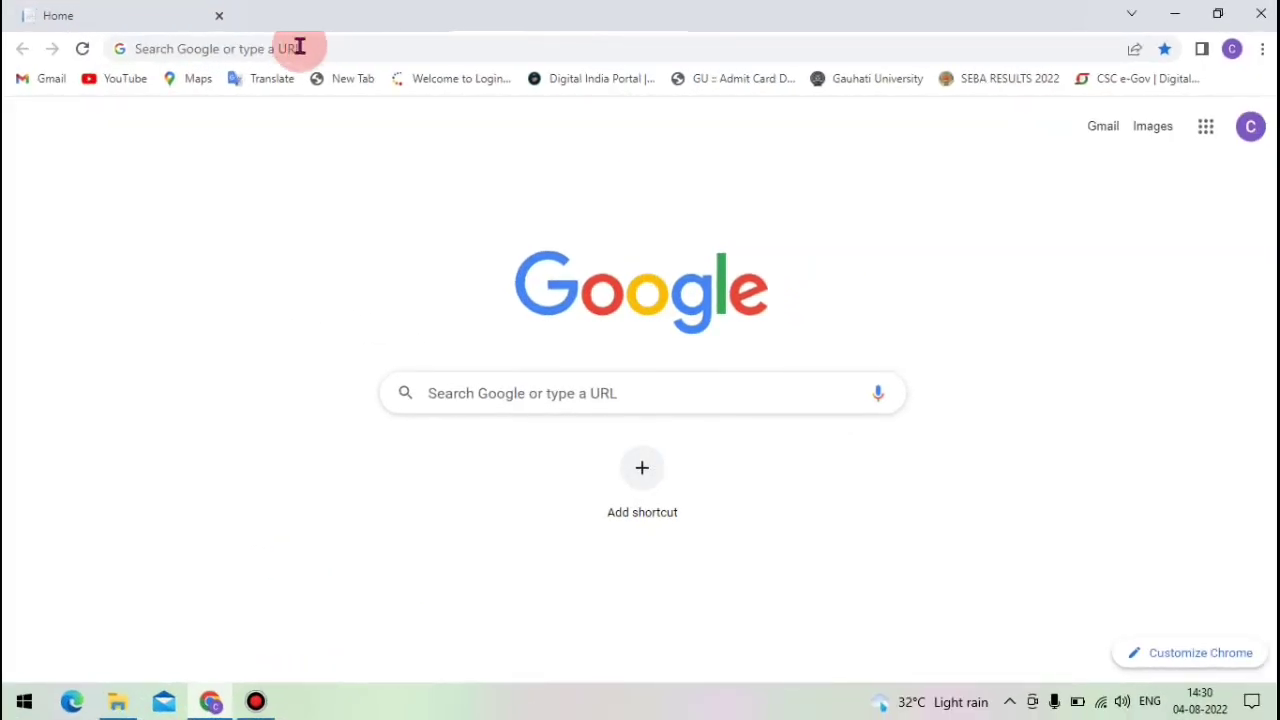
Search Google for 'pm kisan.gov.in' and open the PM Kisan result
left_click(354, 54)
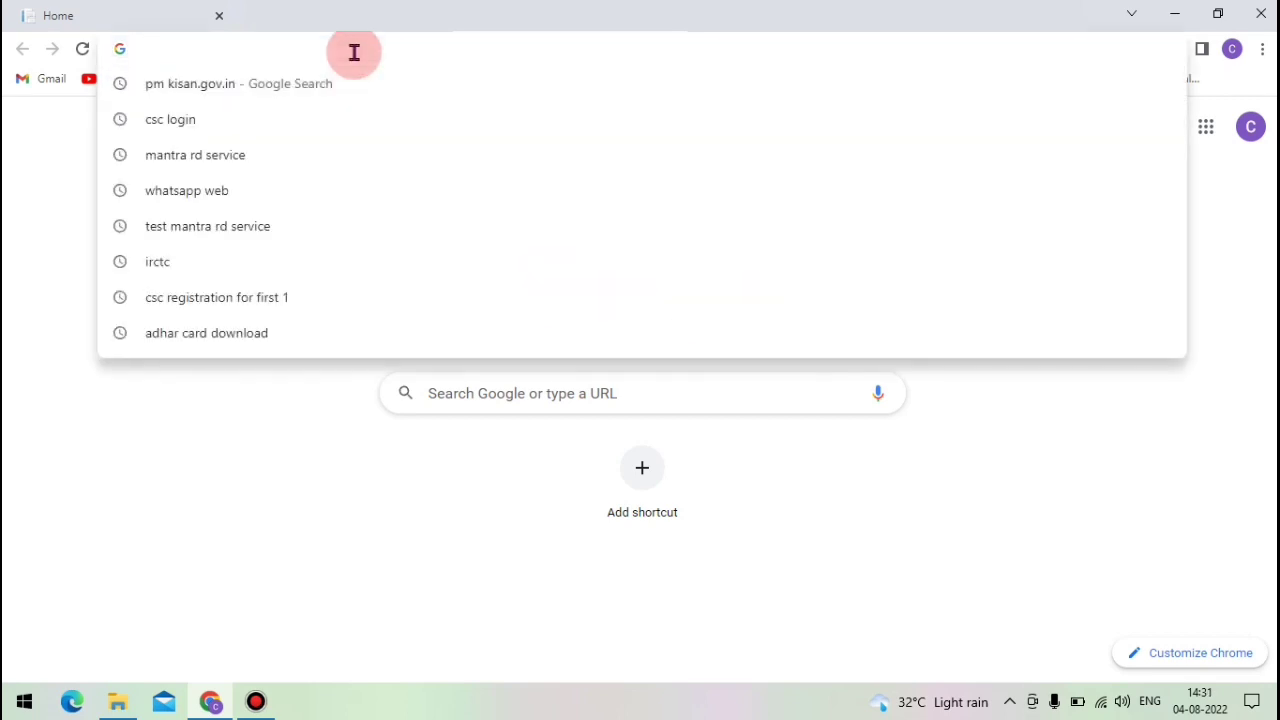
left_click(212, 95)
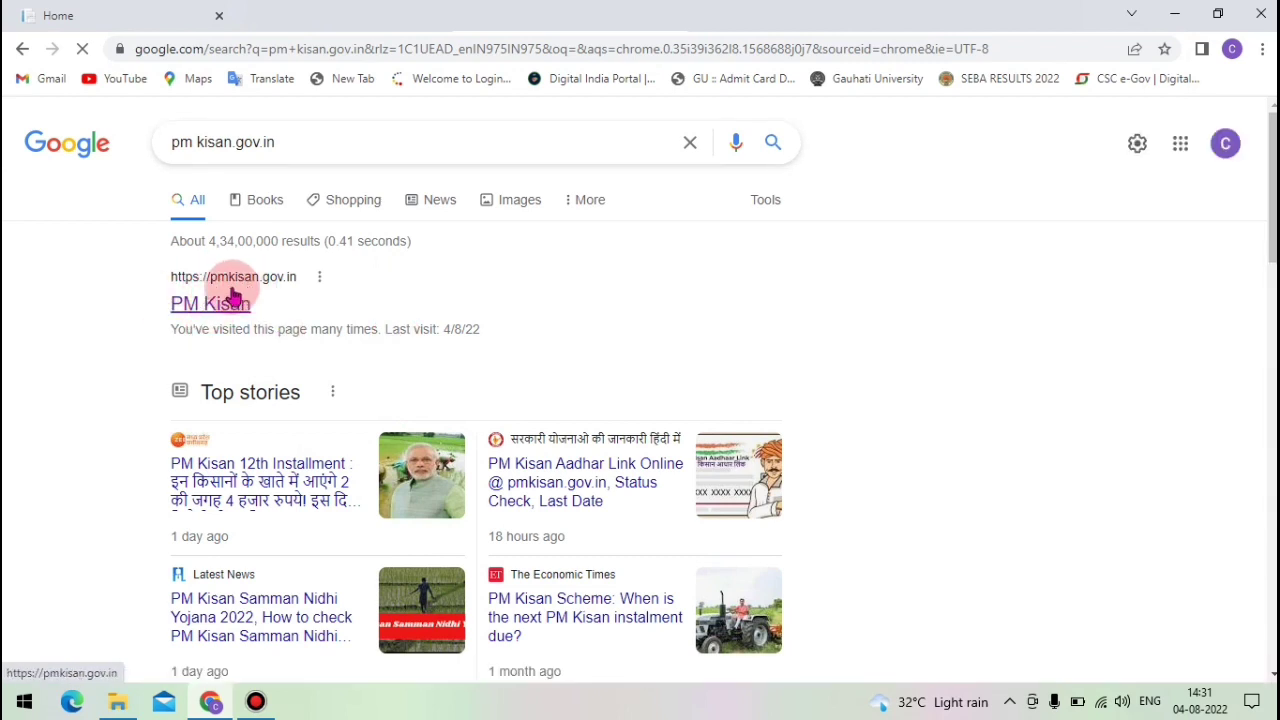
left_click(236, 300)
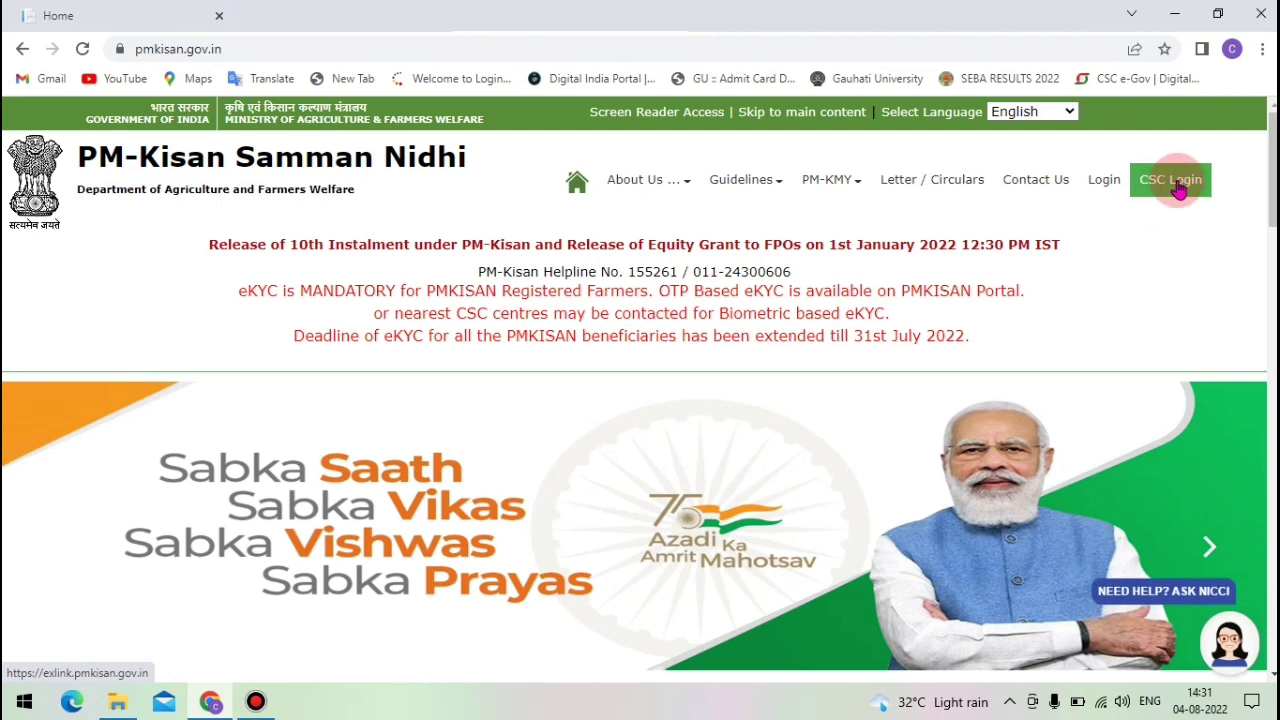
Log in through CSC Login and choose Farmer Registration from the green menu
left_click(1179, 189)
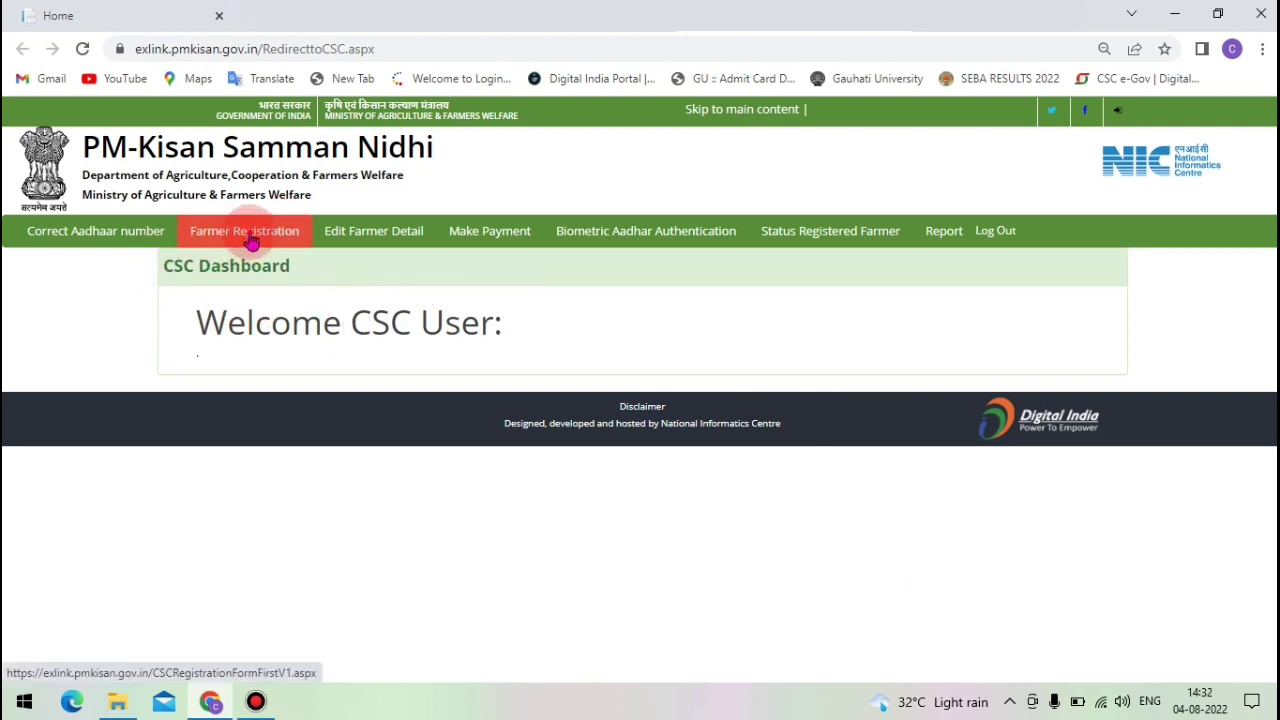
left_click(251, 243)
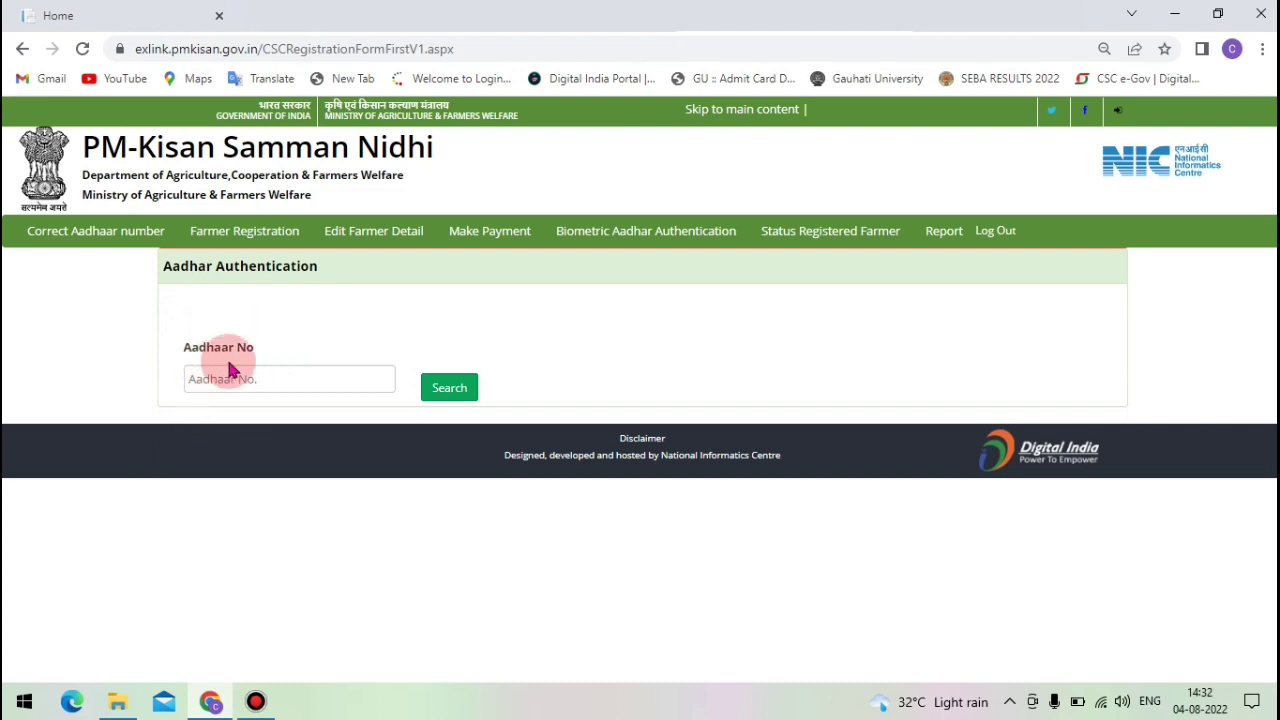
Enter the farmer's Aadhaar number, retyping it once, and search for the record
left_click(276, 381)
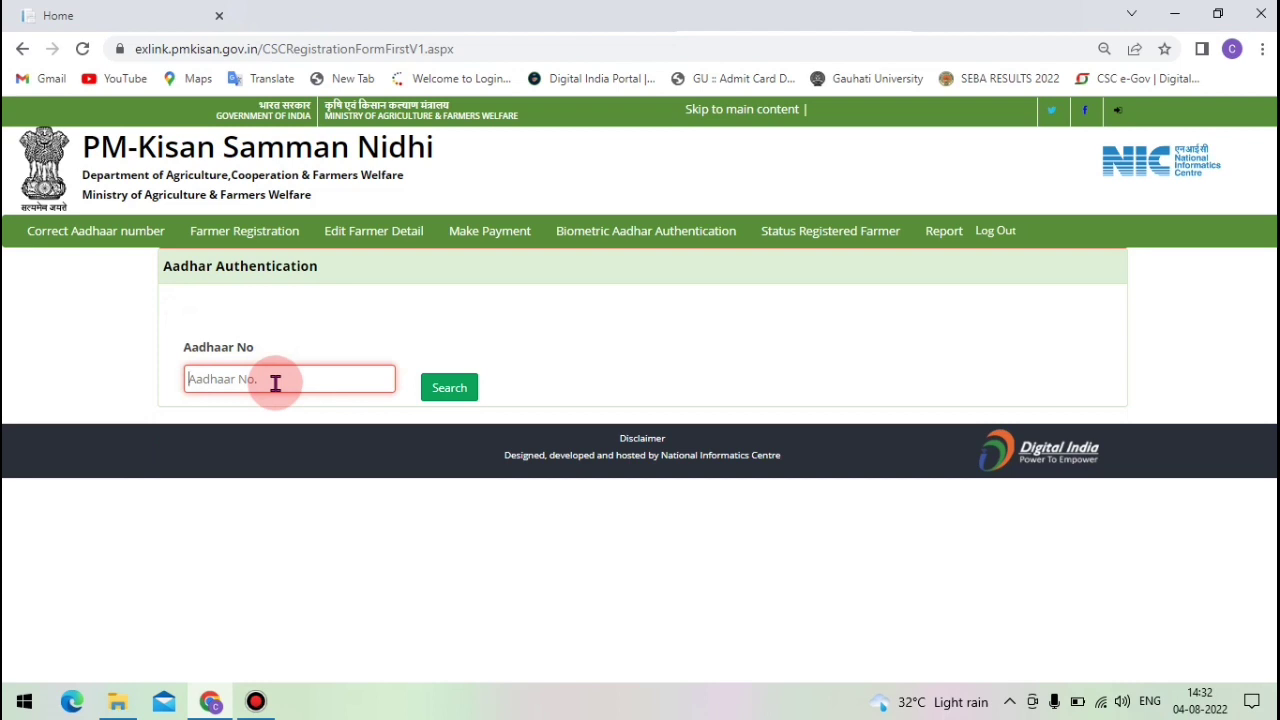
type("36")
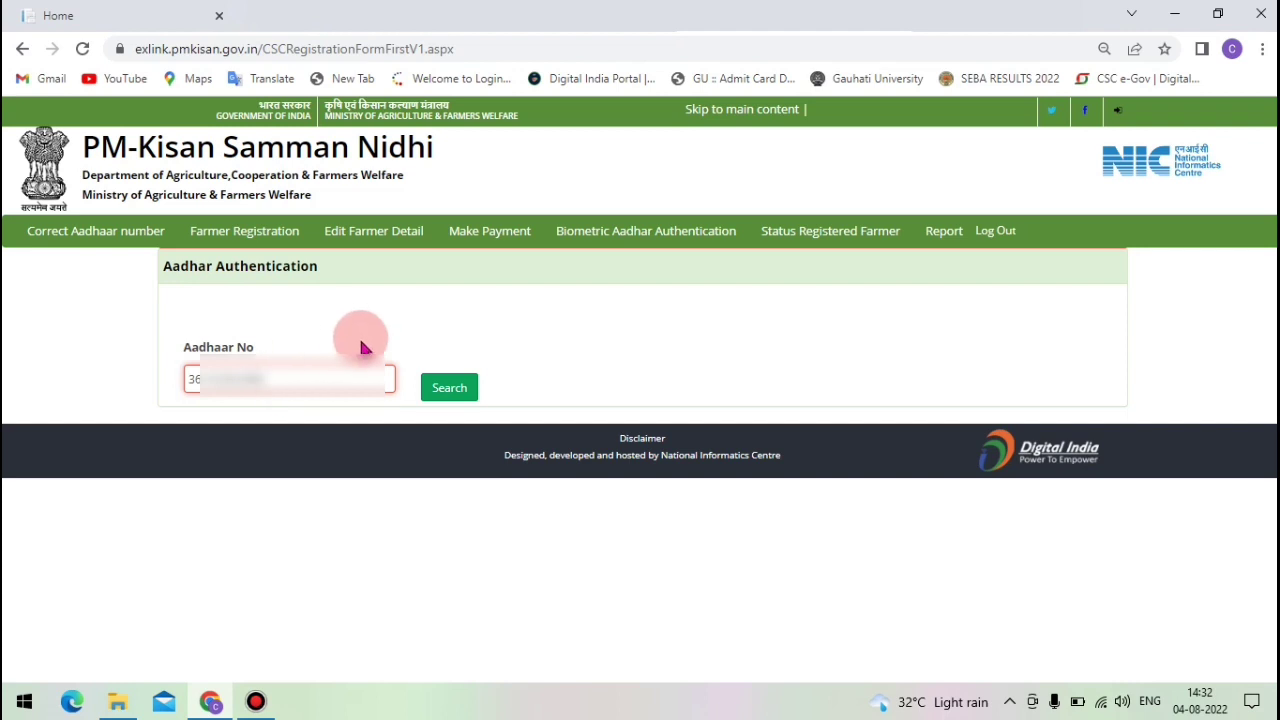
left_click(468, 395)
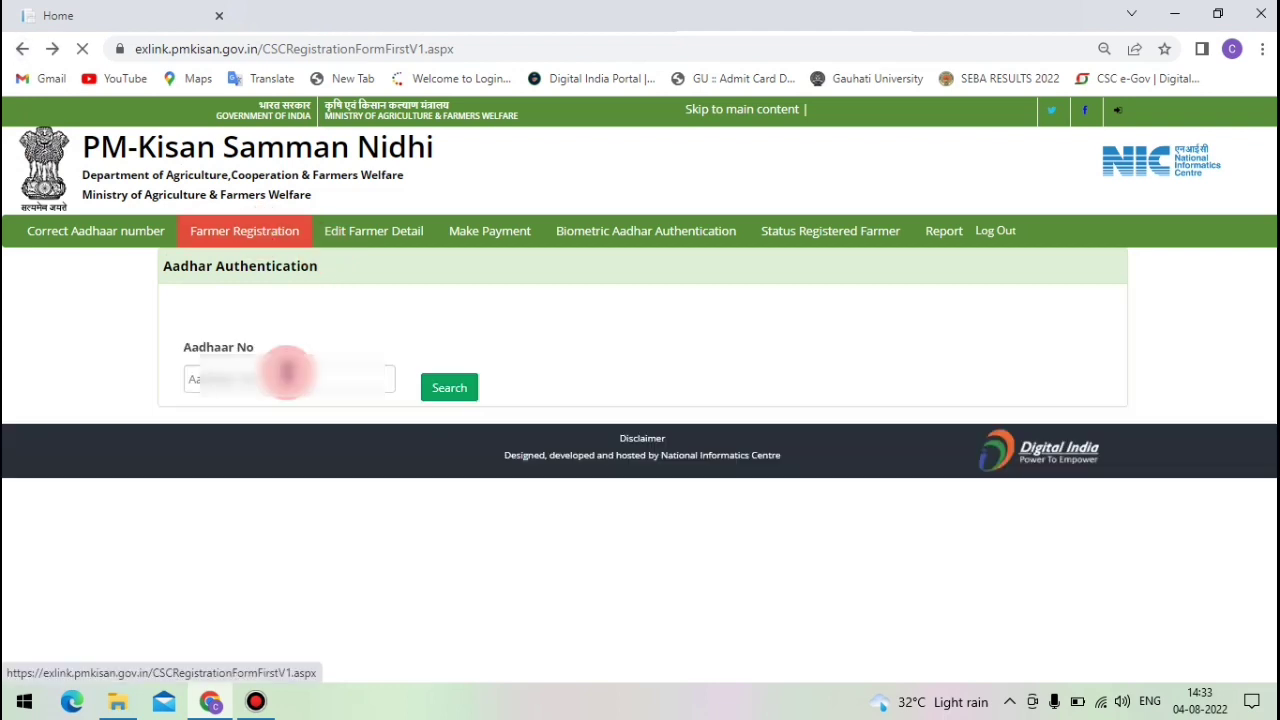
left_click(288, 378)
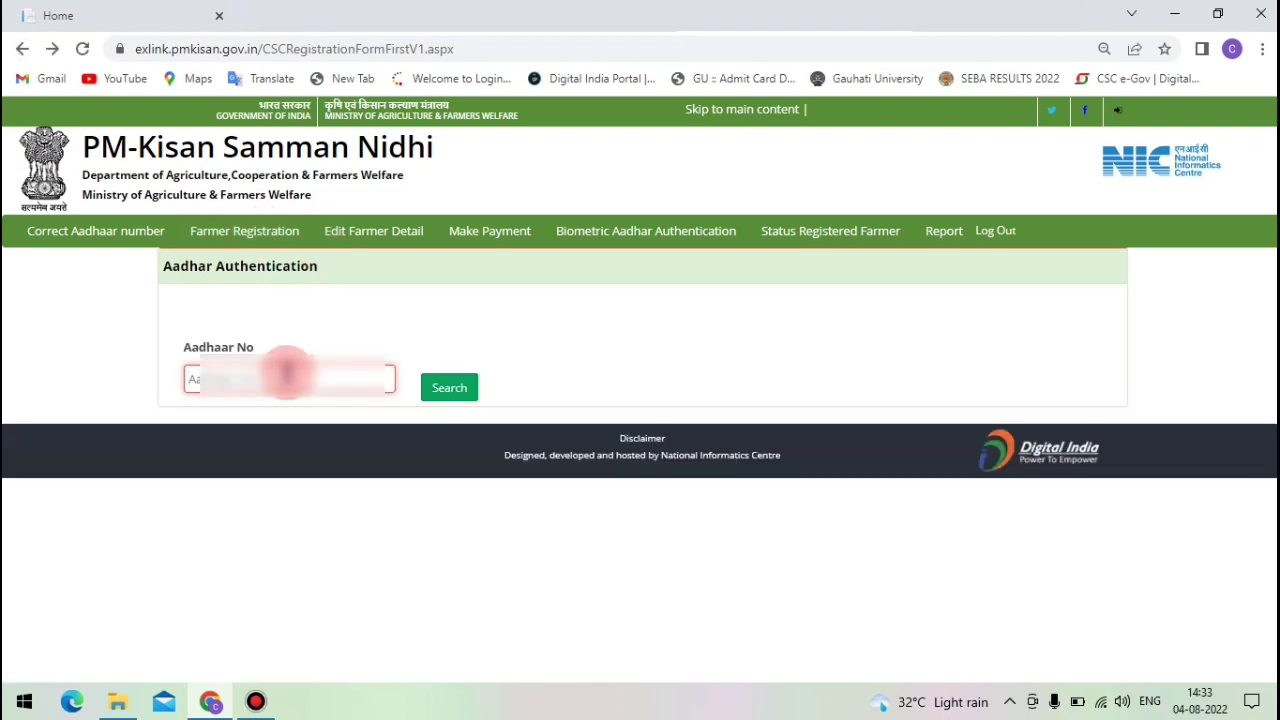
left_click(452, 385)
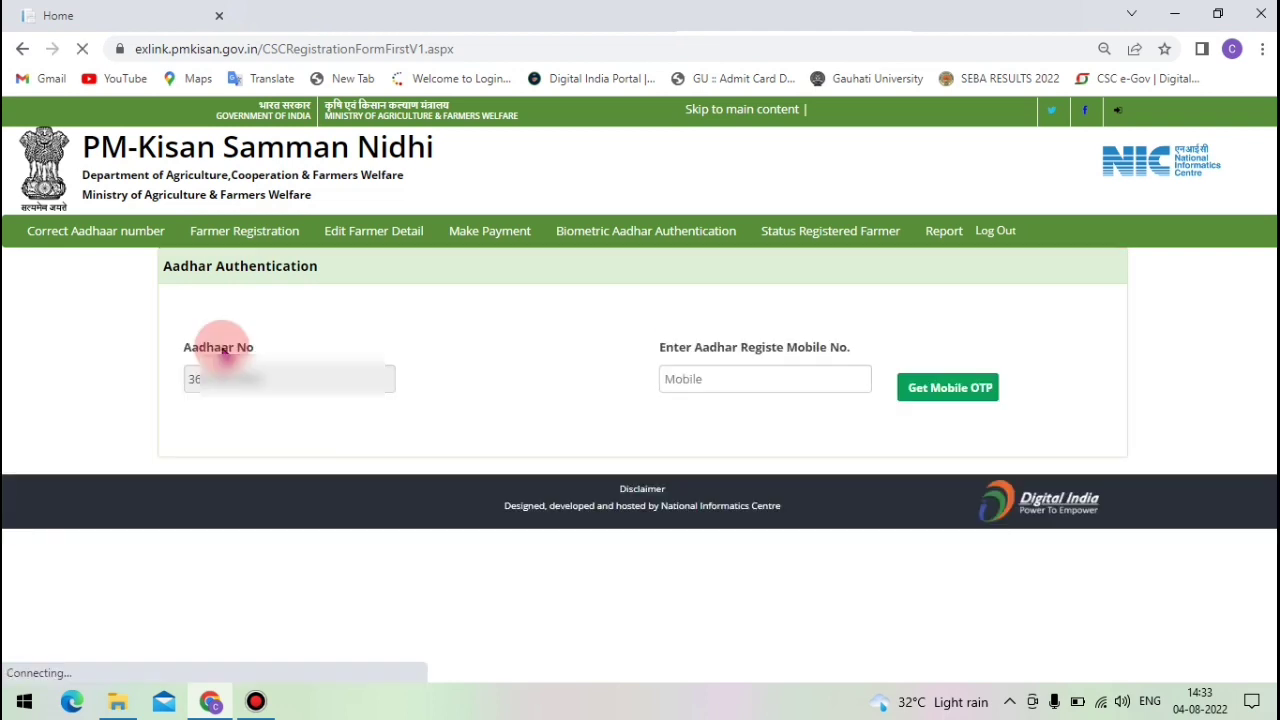
Choose the saved registered mobile number, request an OTP, and submit the received code
left_click(738, 378)
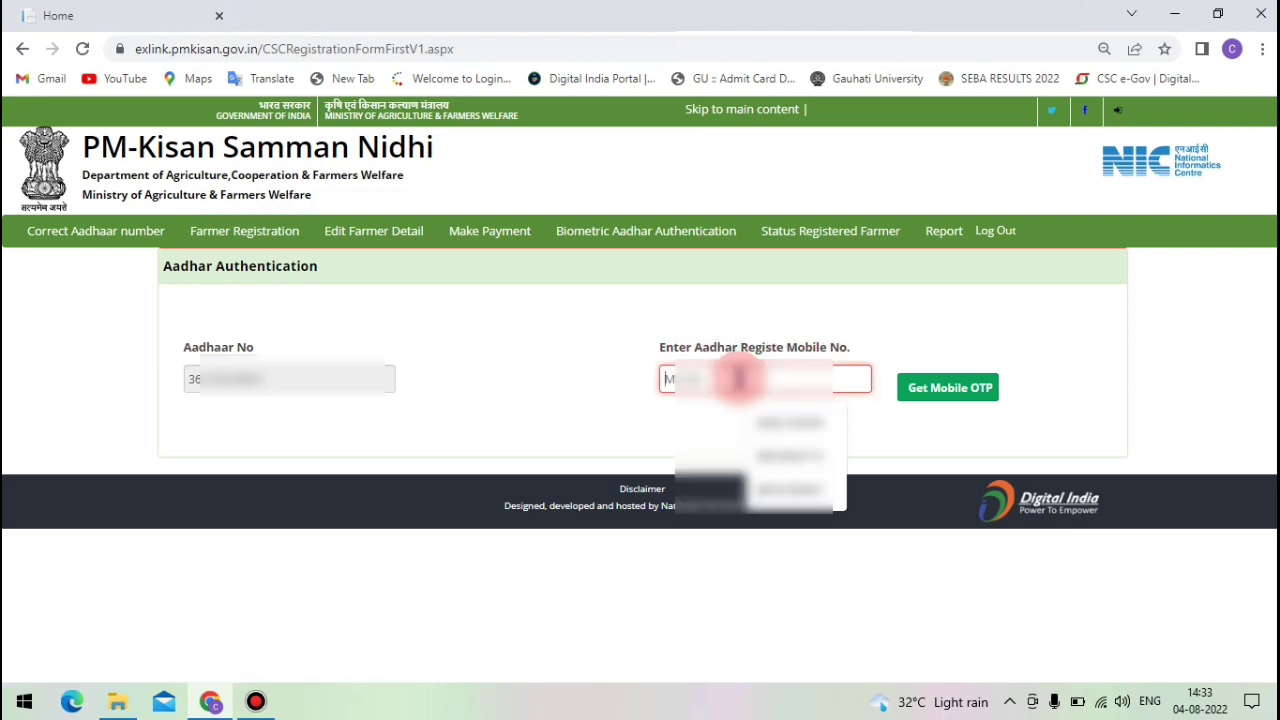
left_click(768, 424)
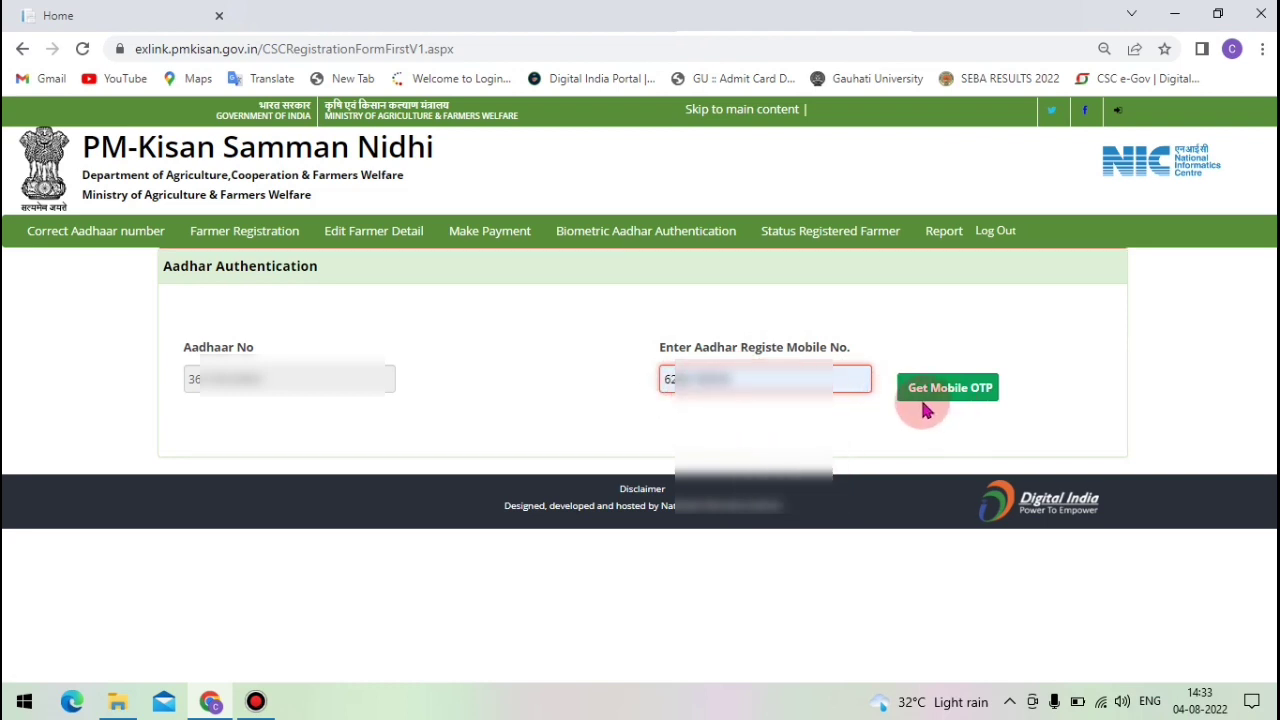
left_click(978, 397)
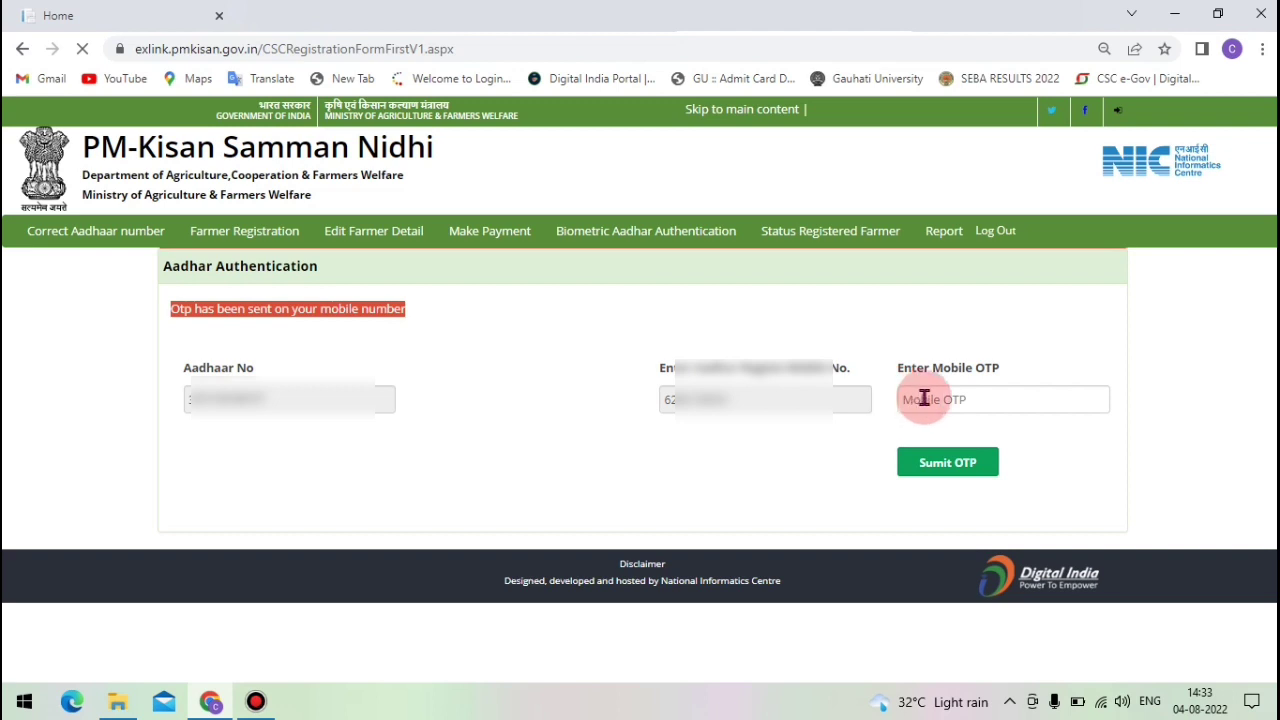
left_click(924, 398)
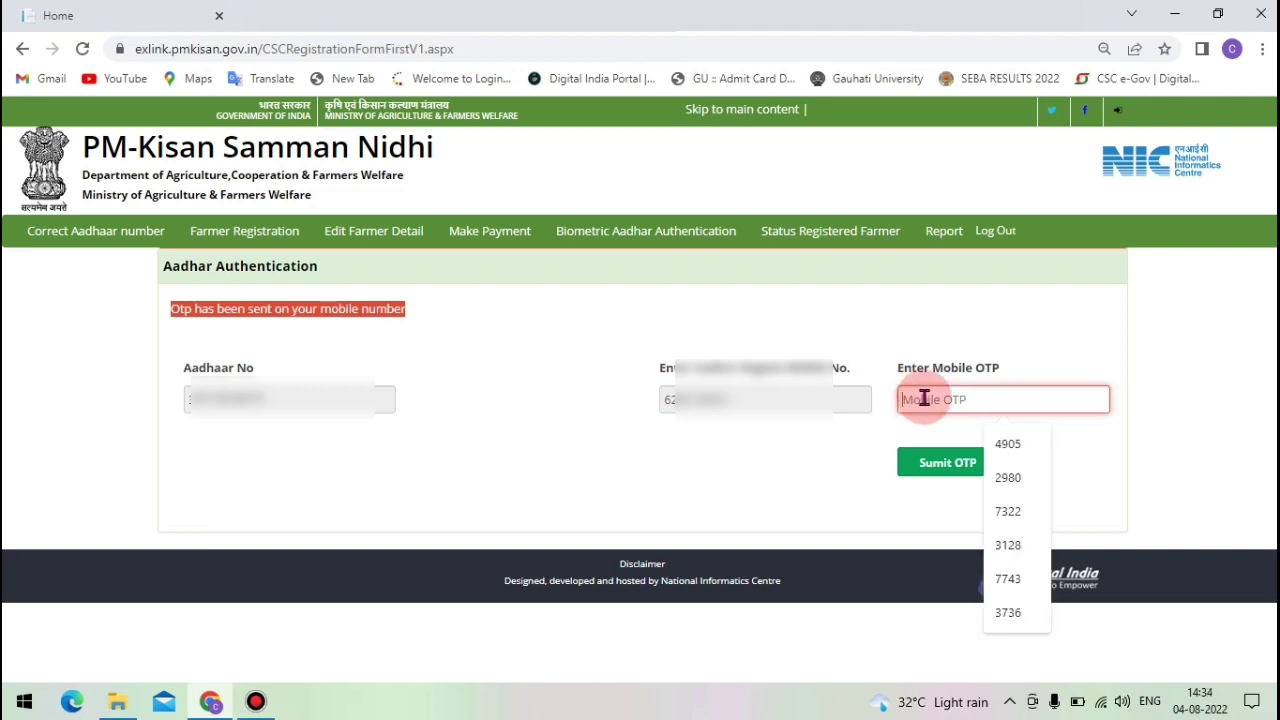
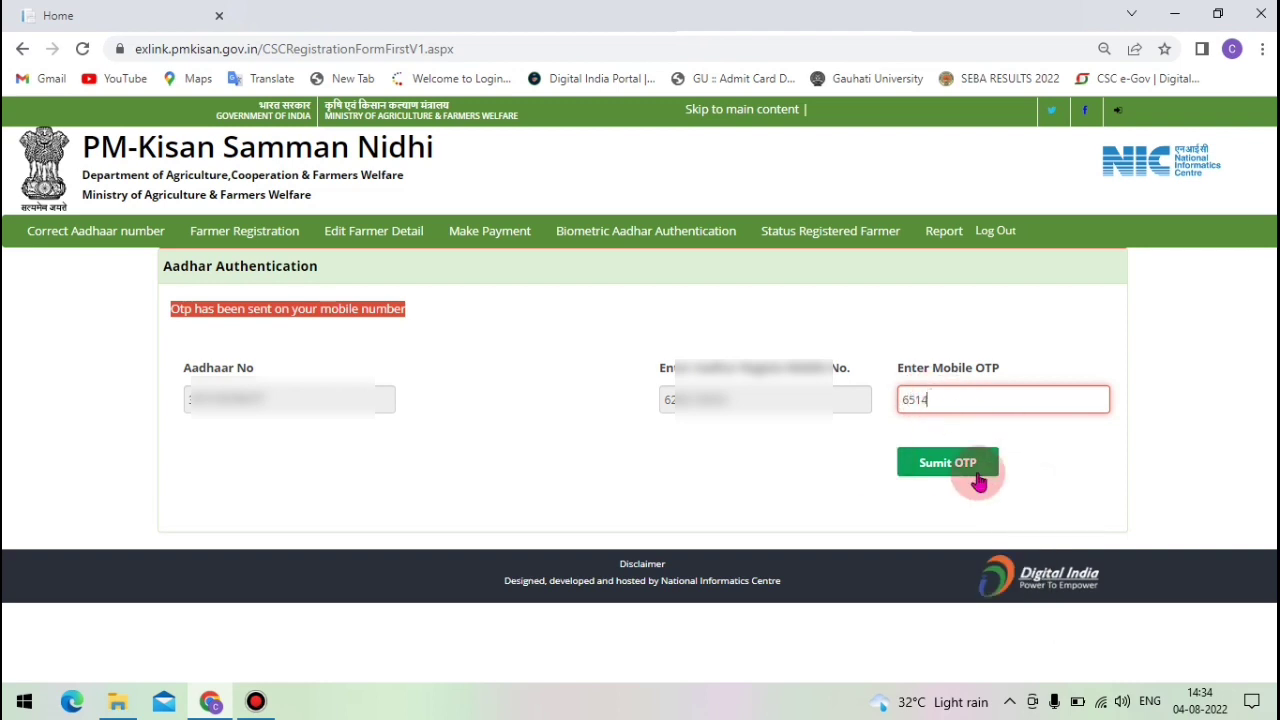
left_click(943, 478)
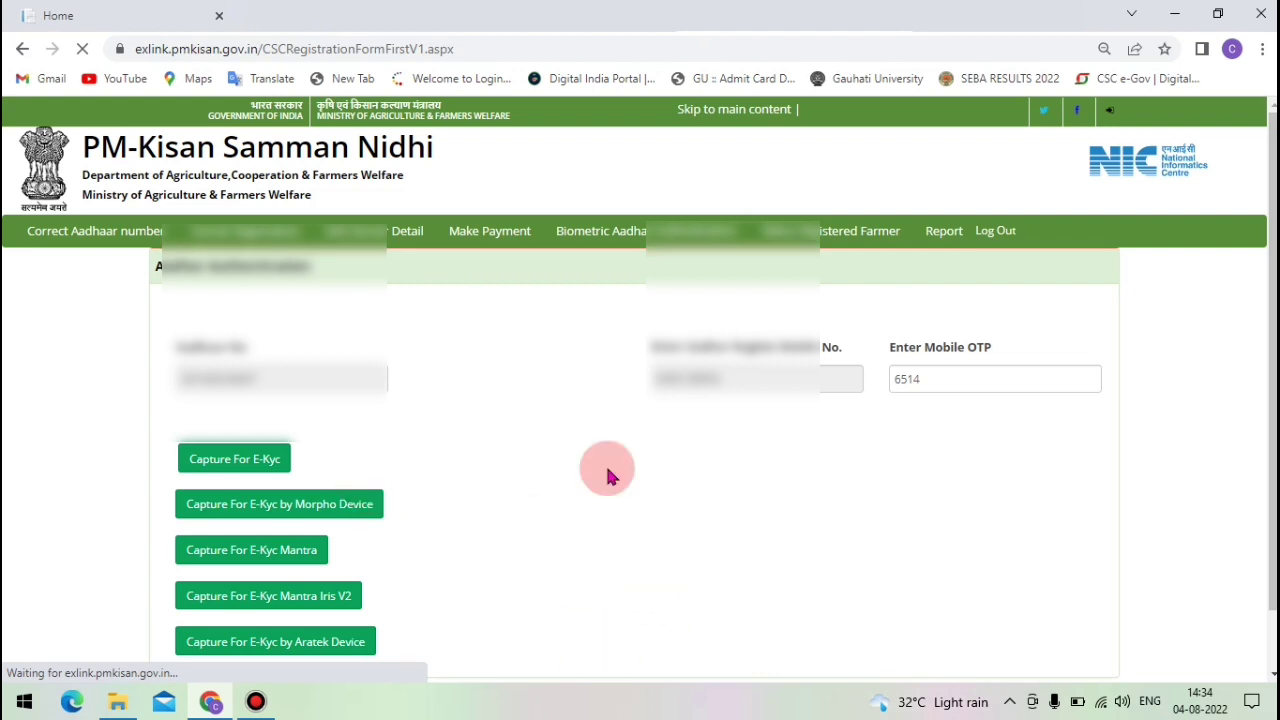
Run fingerprint E-KYC capture with the Mantra device and dismiss the RDSERVICE alert
scroll(230, 450, "down", 1)
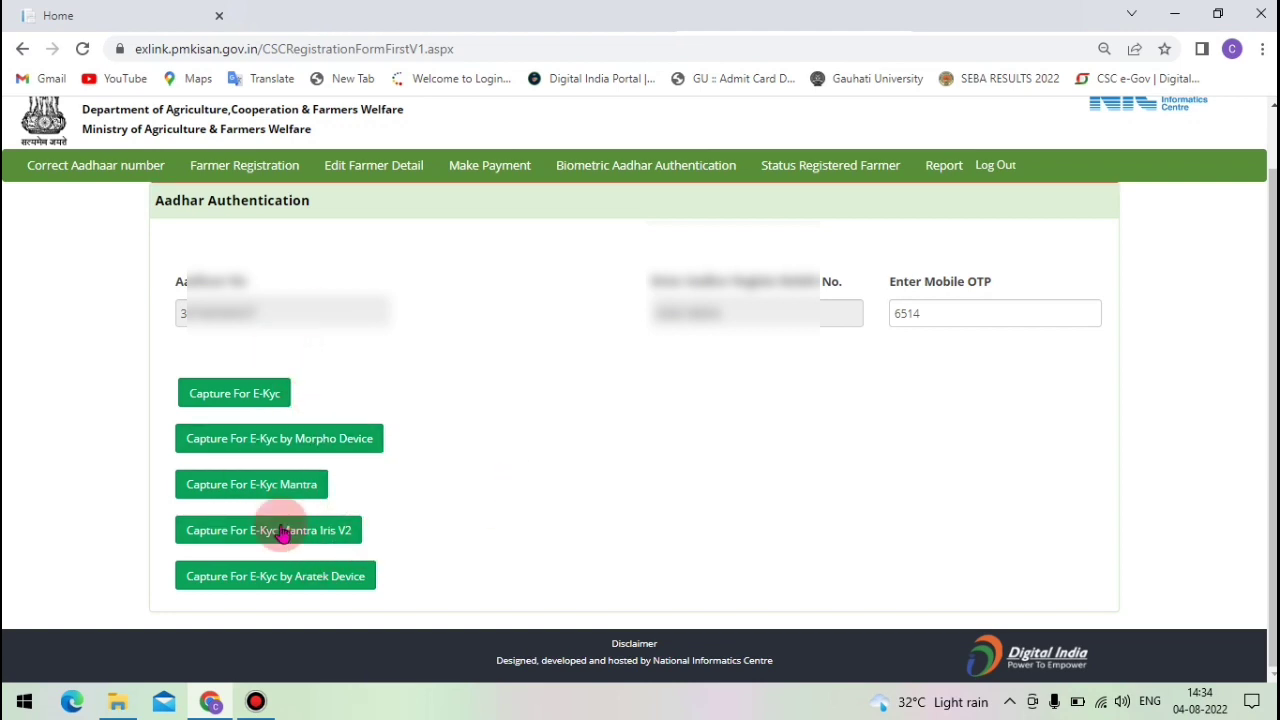
left_click(296, 441)
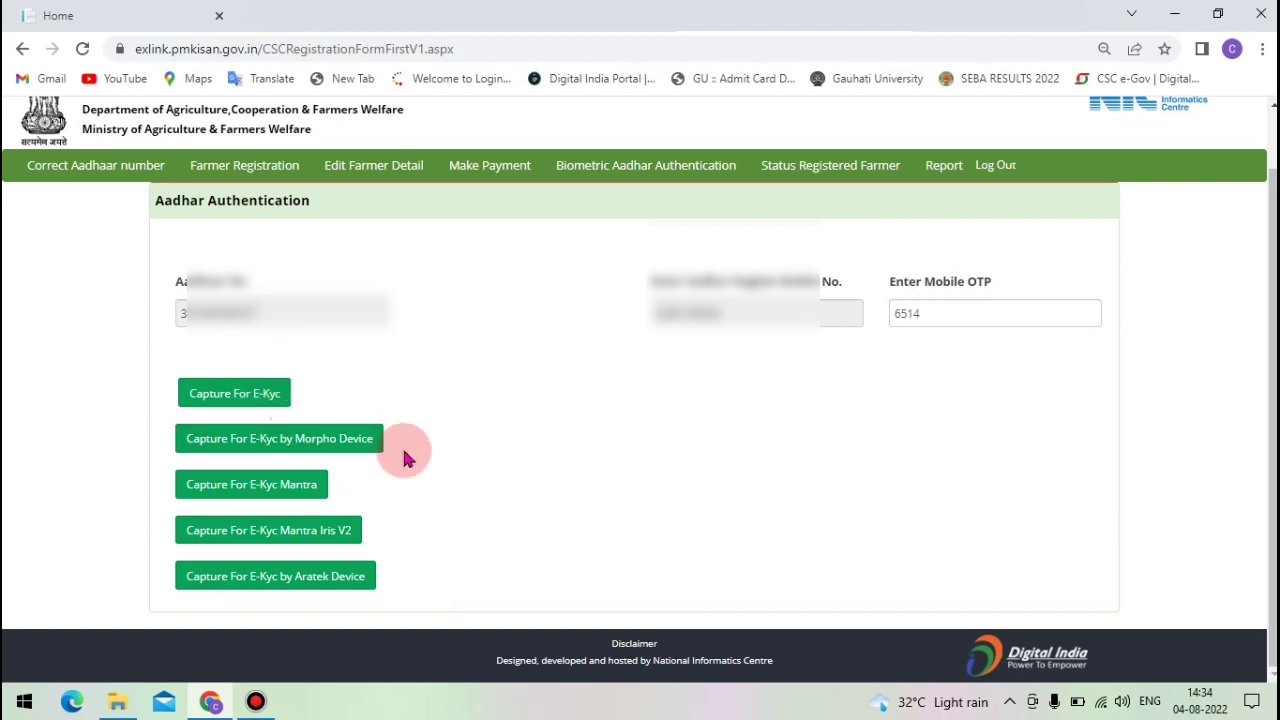
left_click(288, 490)
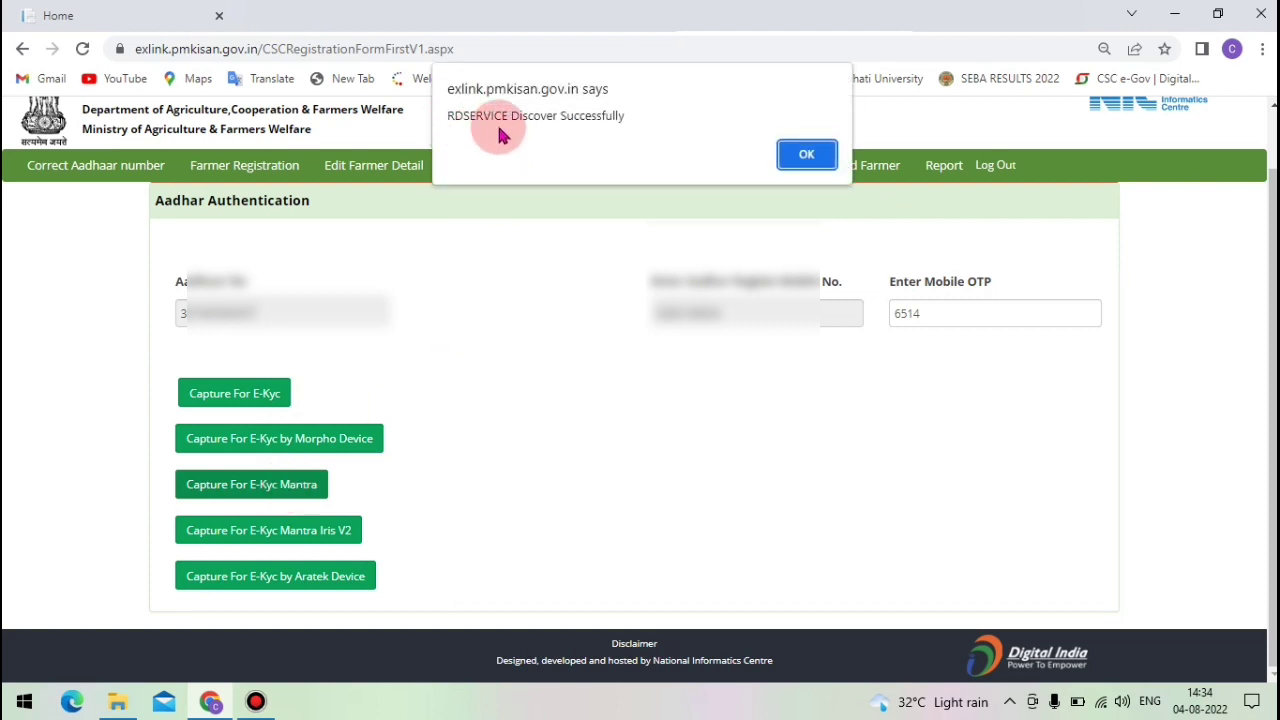
left_click(805, 155)
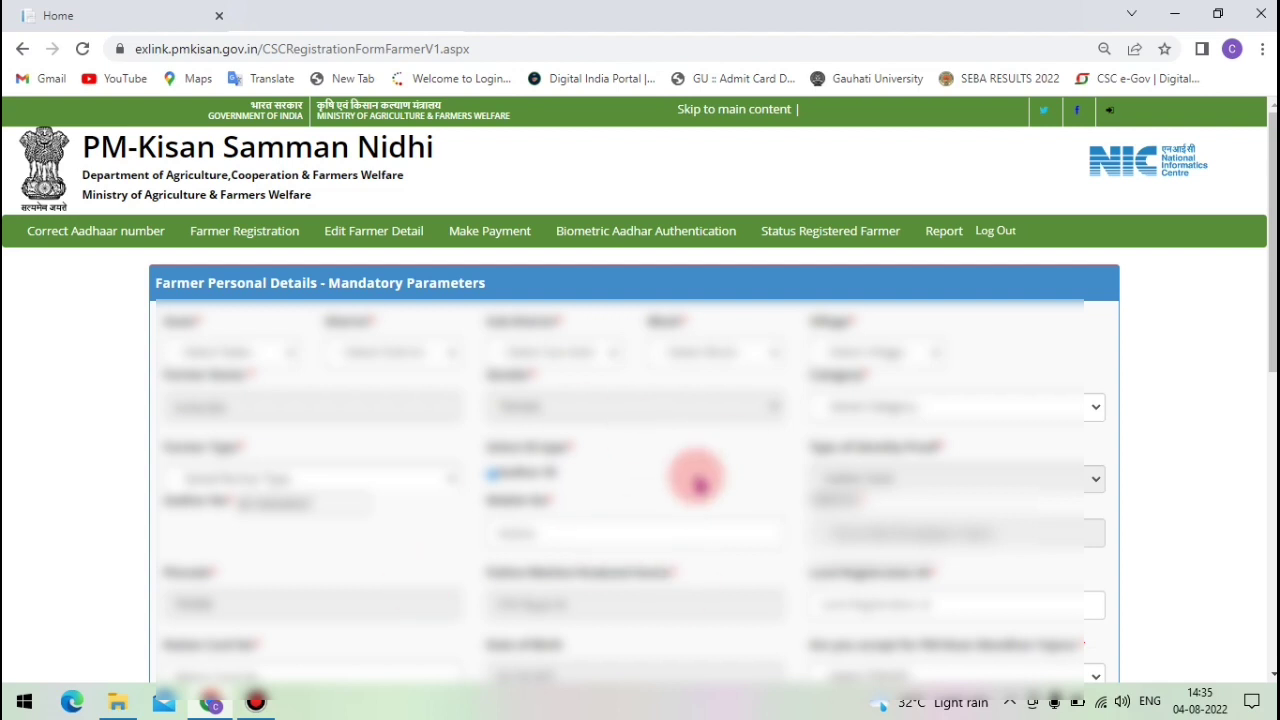
scroll(686, 503, "down", 1)
scroll(686, 503, "down", 1)
scroll(686, 503, "up", 1)
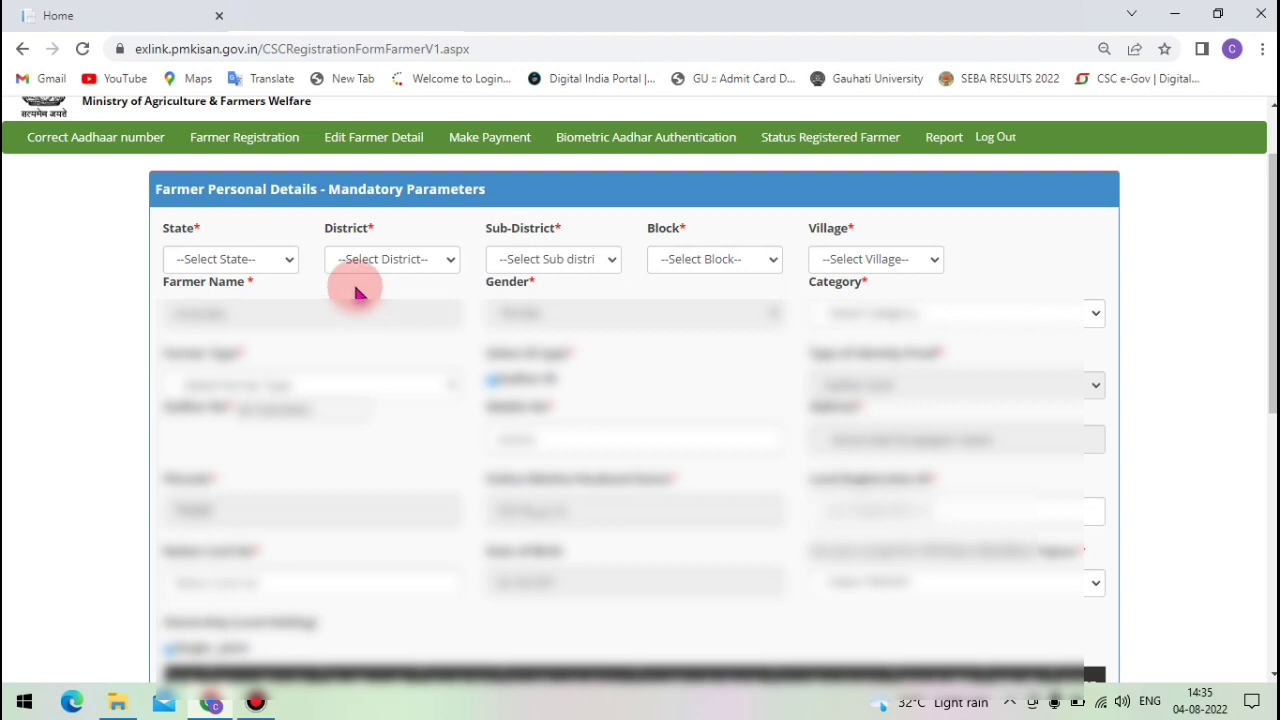
left_click(253, 265)
left_click(250, 338)
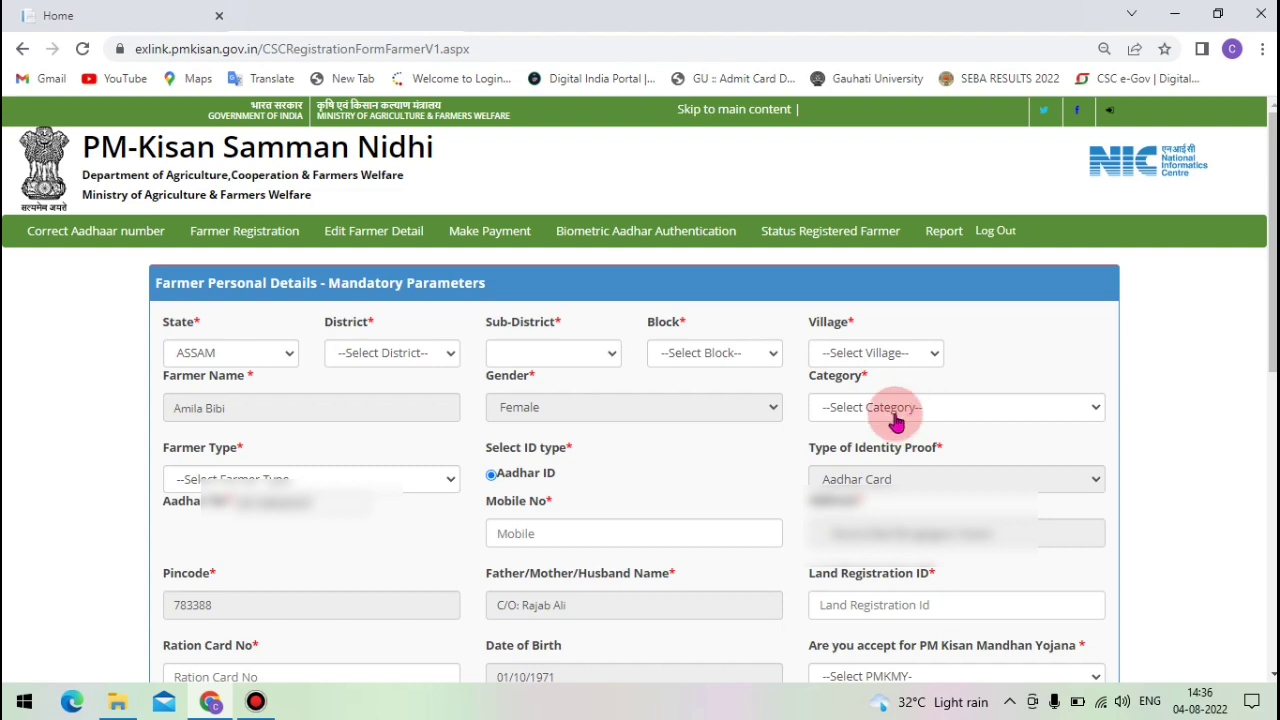
scroll(666, 466, "down", 1)
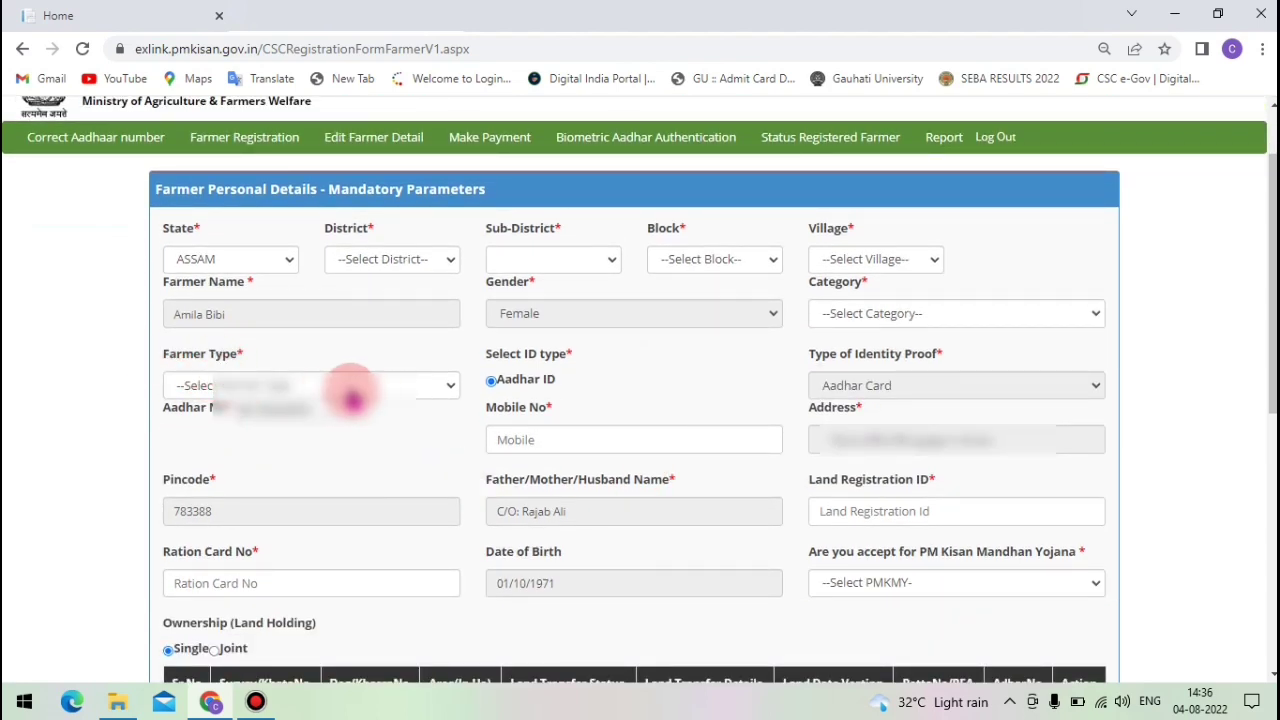
left_click(405, 390)
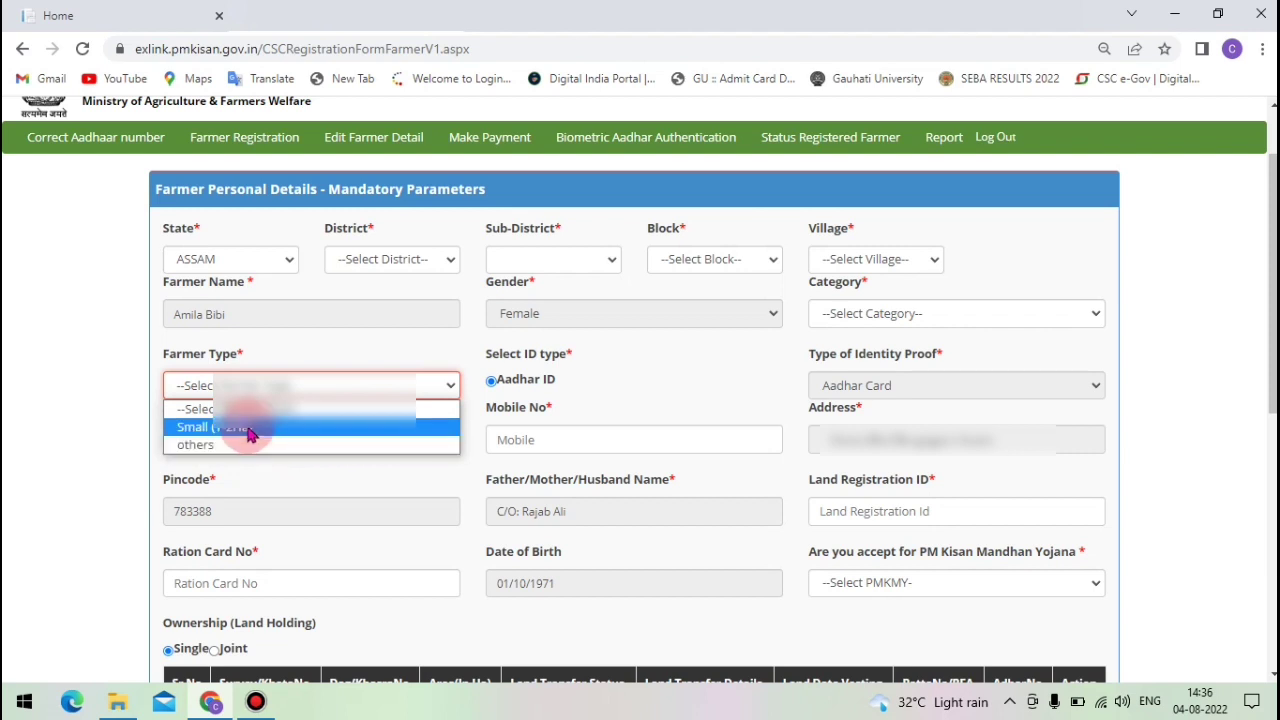
left_click(150, 432)
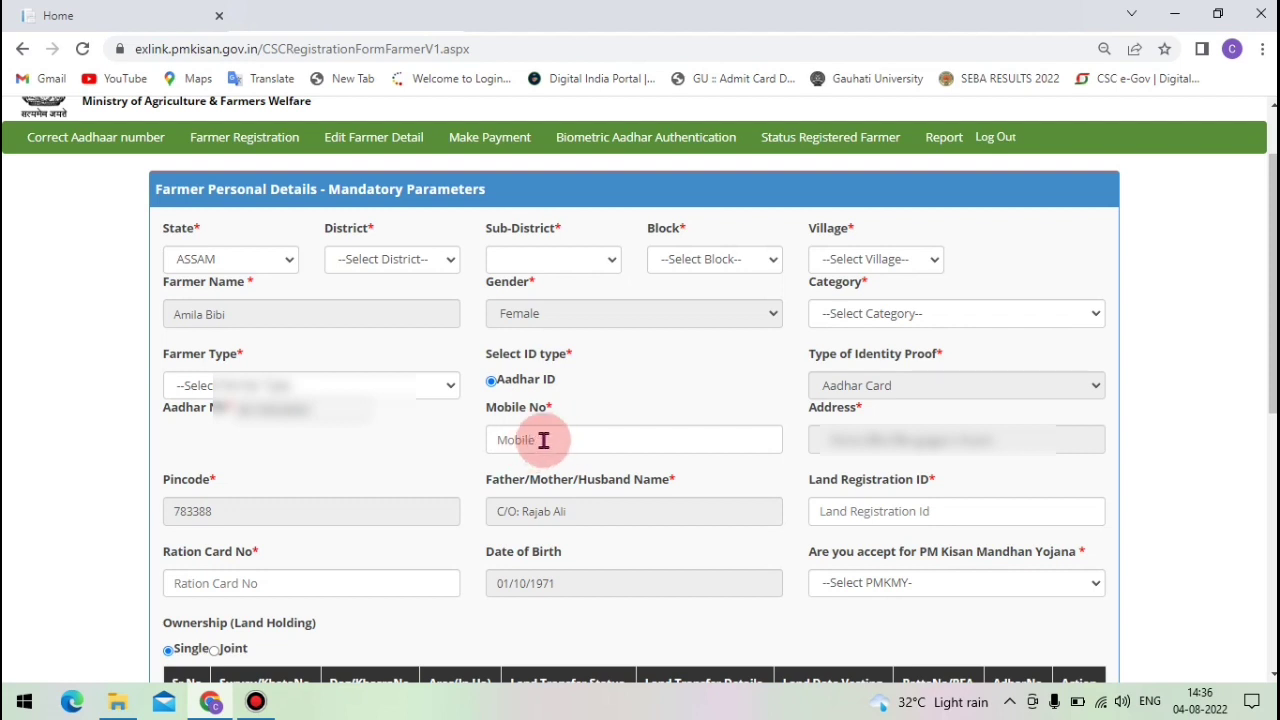
left_click(543, 440)
left_click(419, 454)
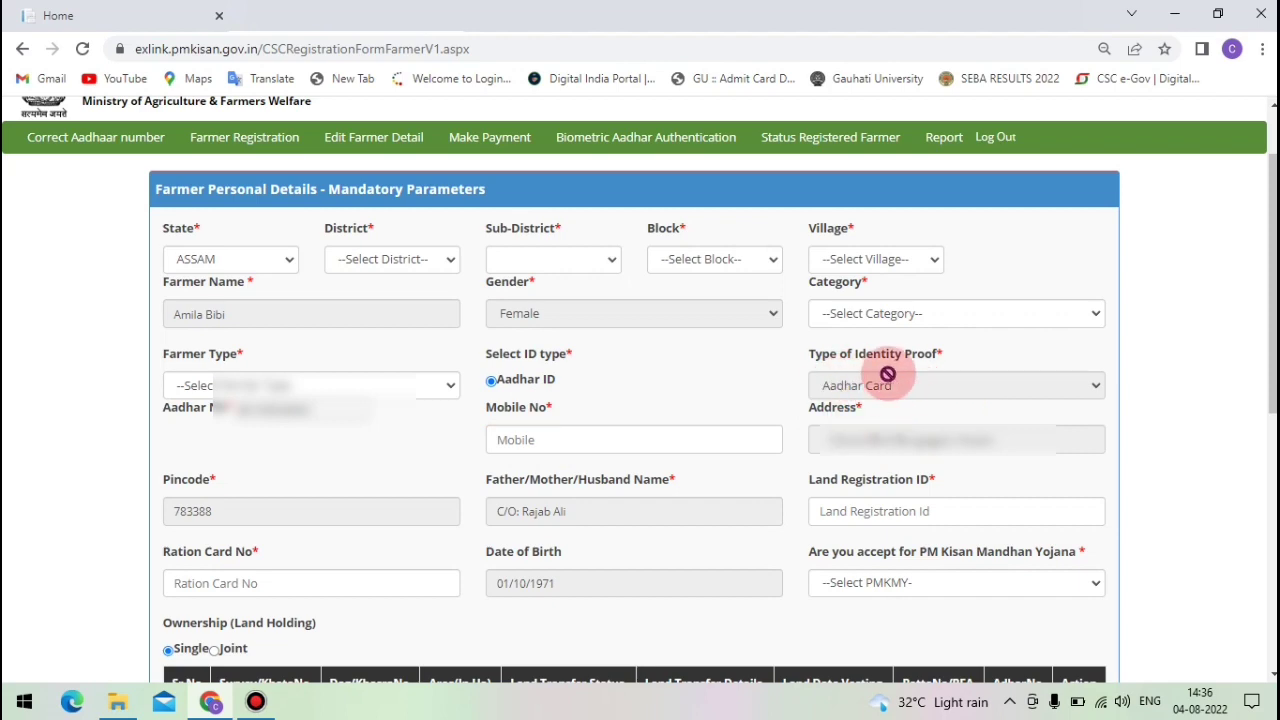
scroll(603, 437, "down", 2)
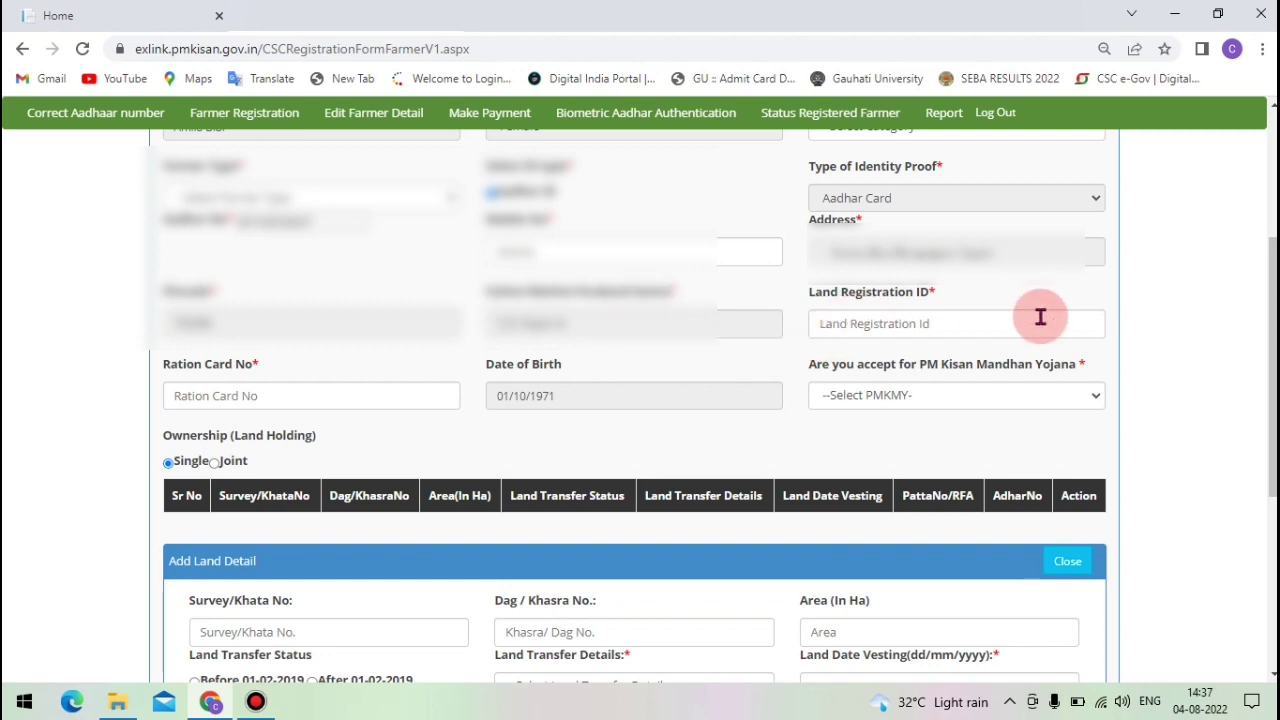
left_click(956, 327)
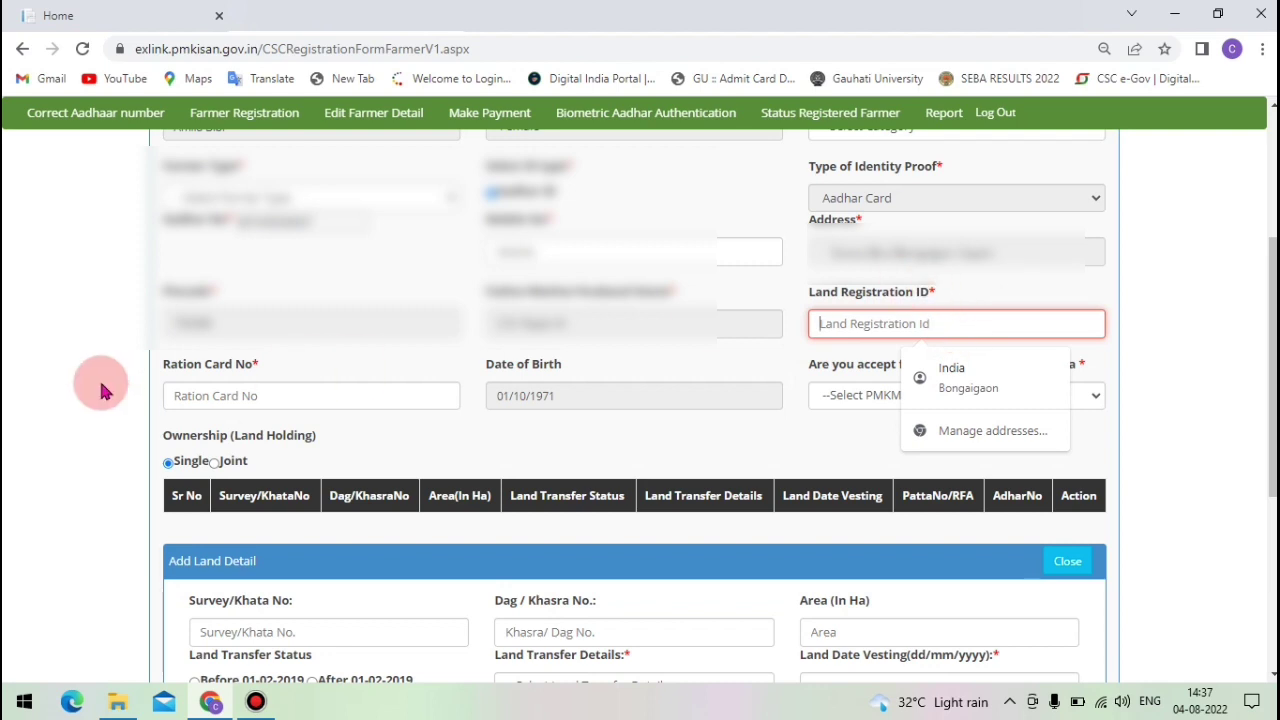
left_click(251, 389)
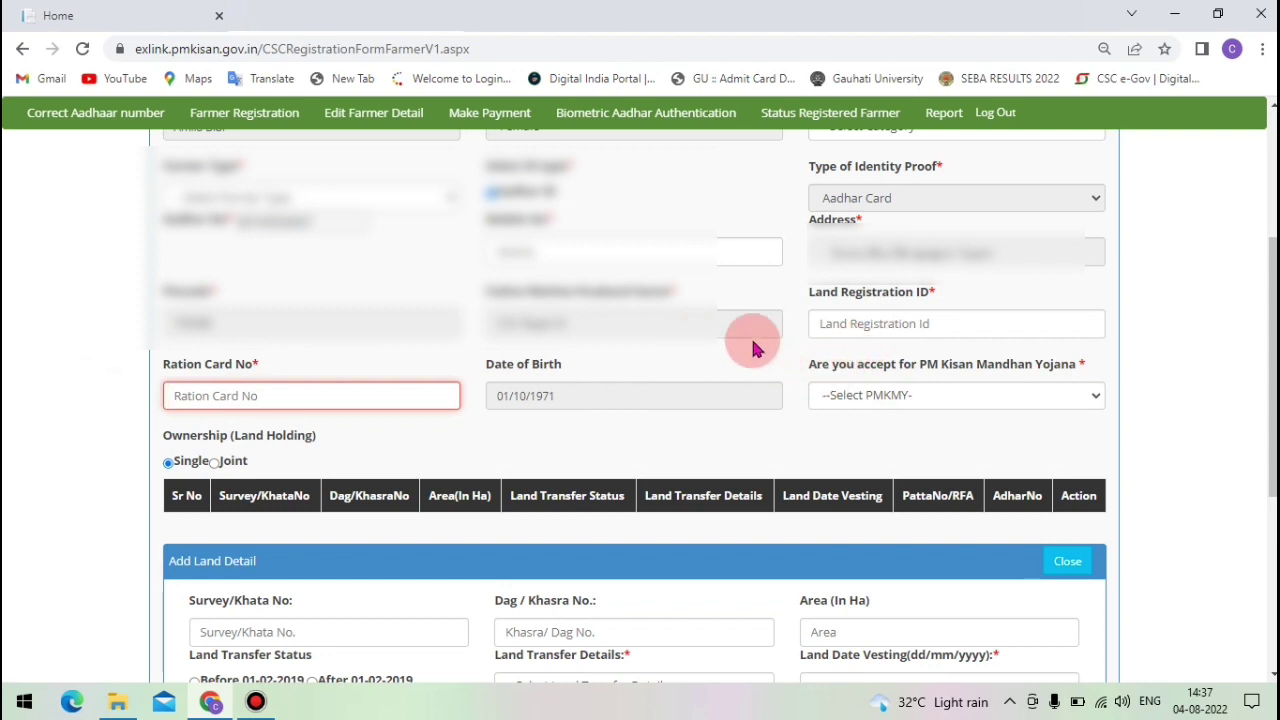
left_click(1051, 396)
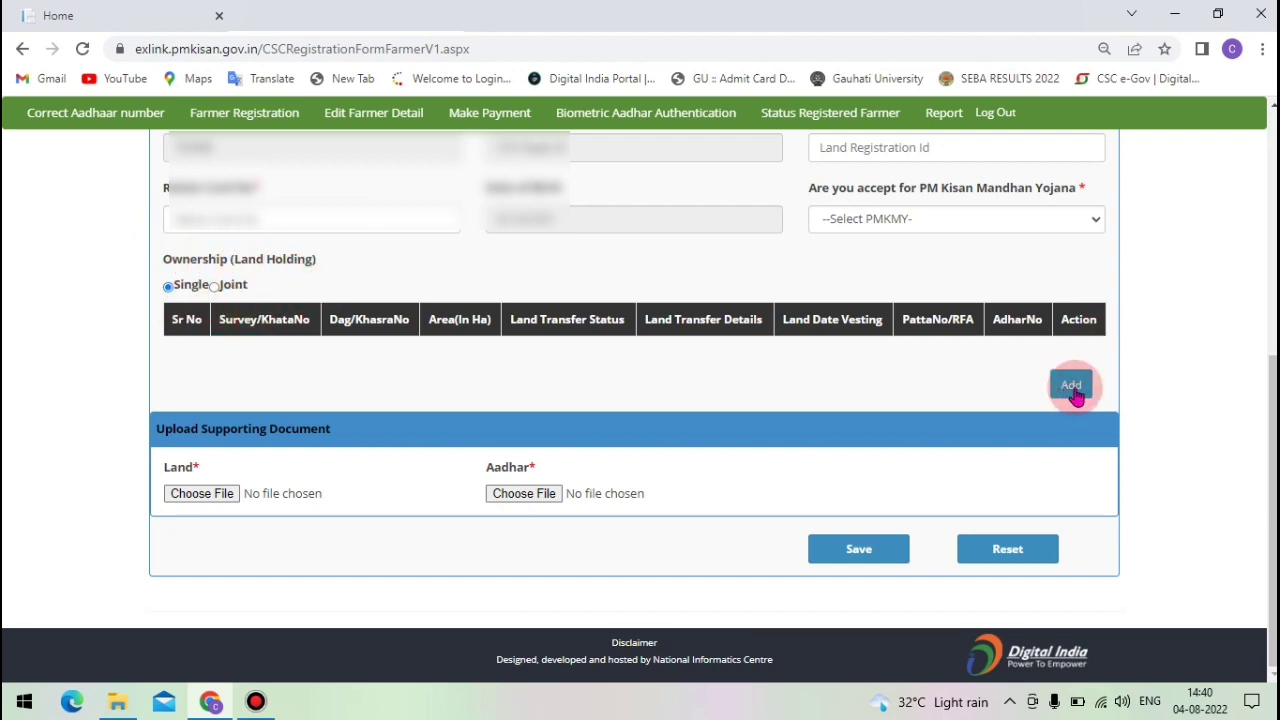
Add a land record, visiting the Survey/Khata, Dag/Khasra, area, transfer and vesting-date fields, leaving them blank
left_click(1072, 390)
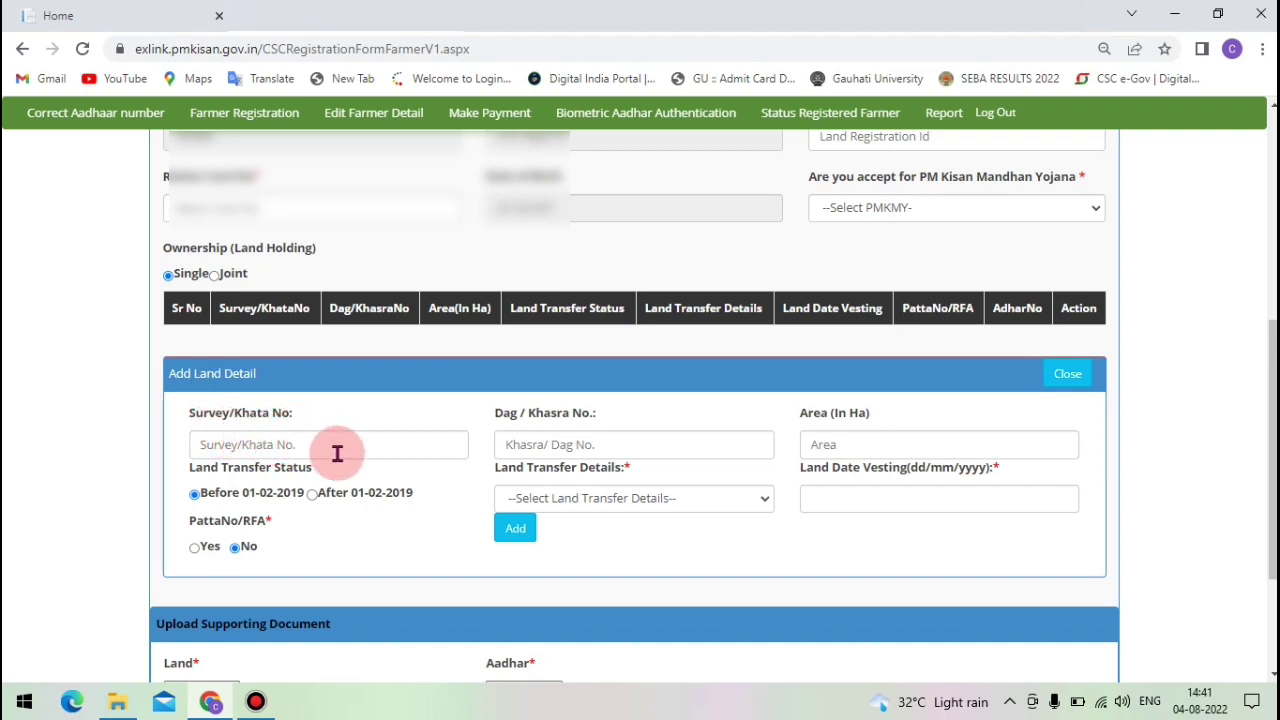
left_click(337, 450)
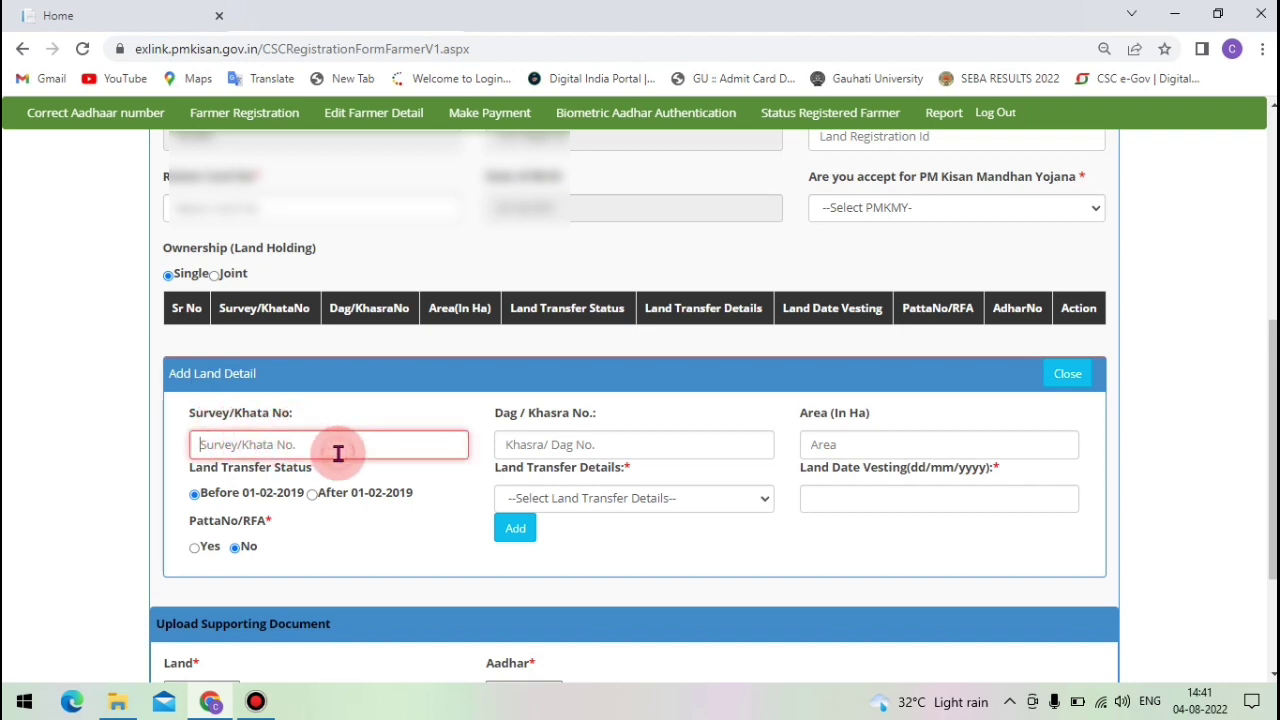
left_click(612, 443)
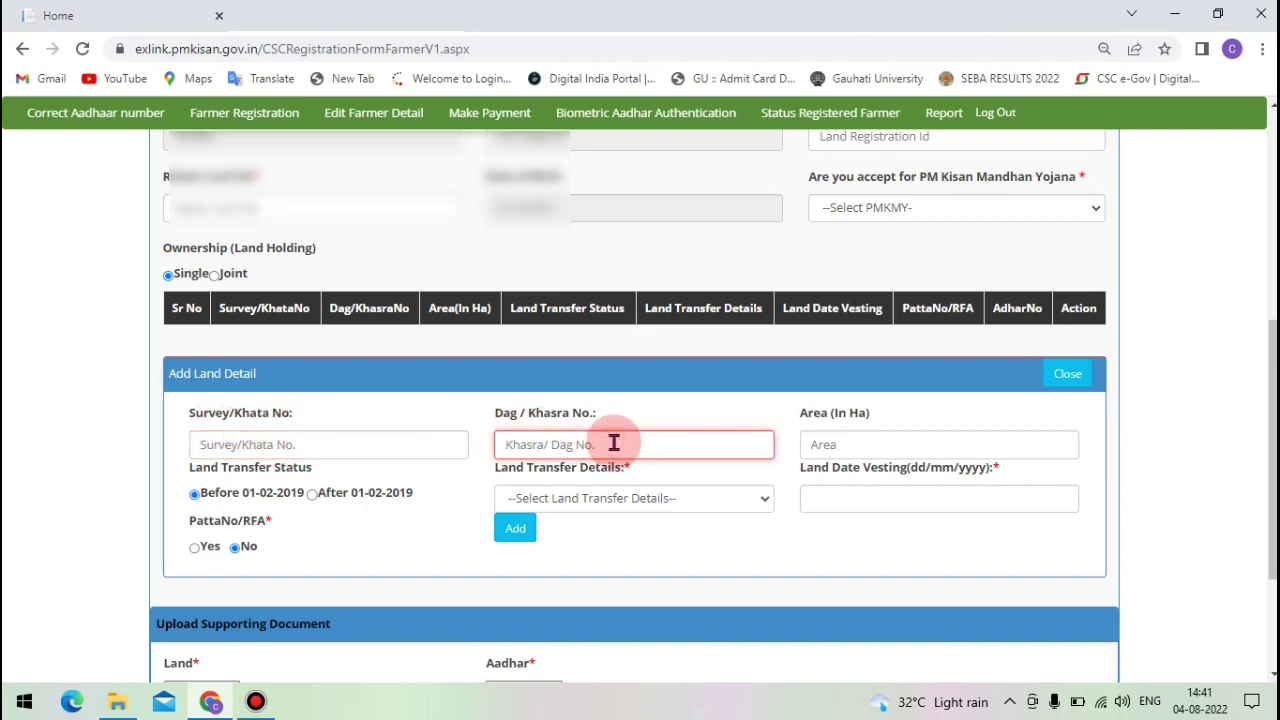
left_click(869, 443)
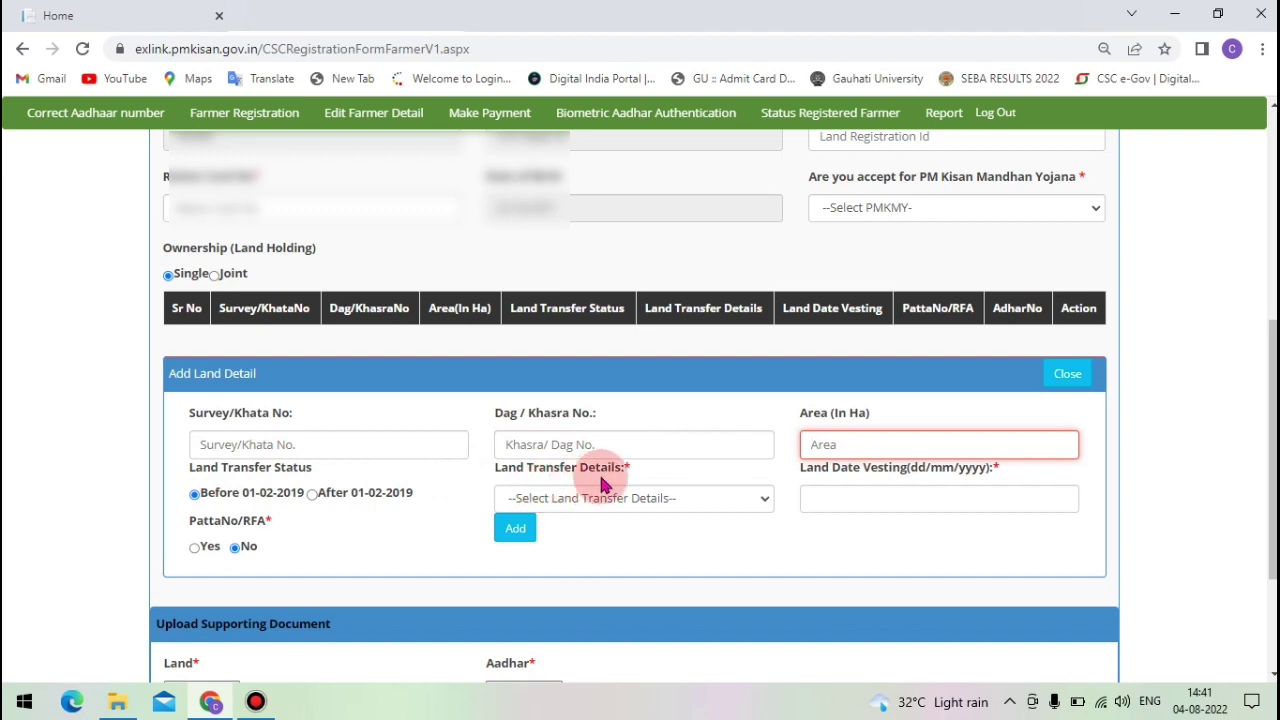
left_click(722, 499)
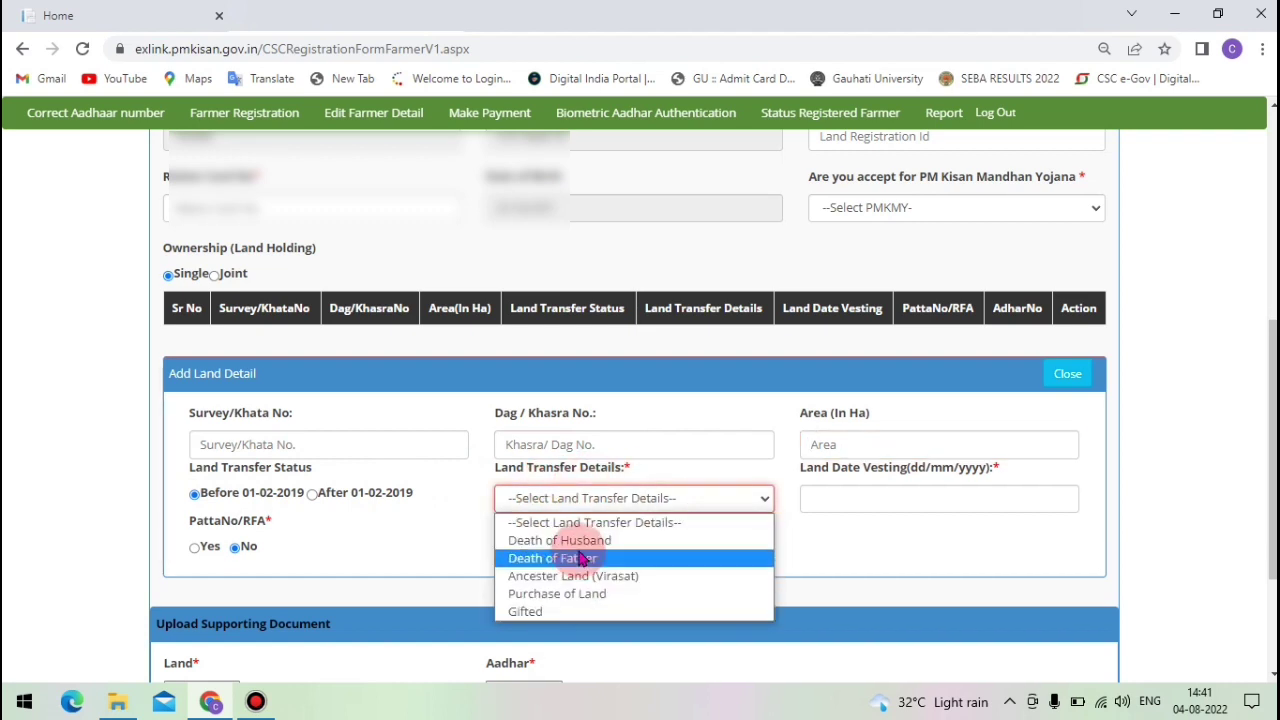
left_click(818, 480)
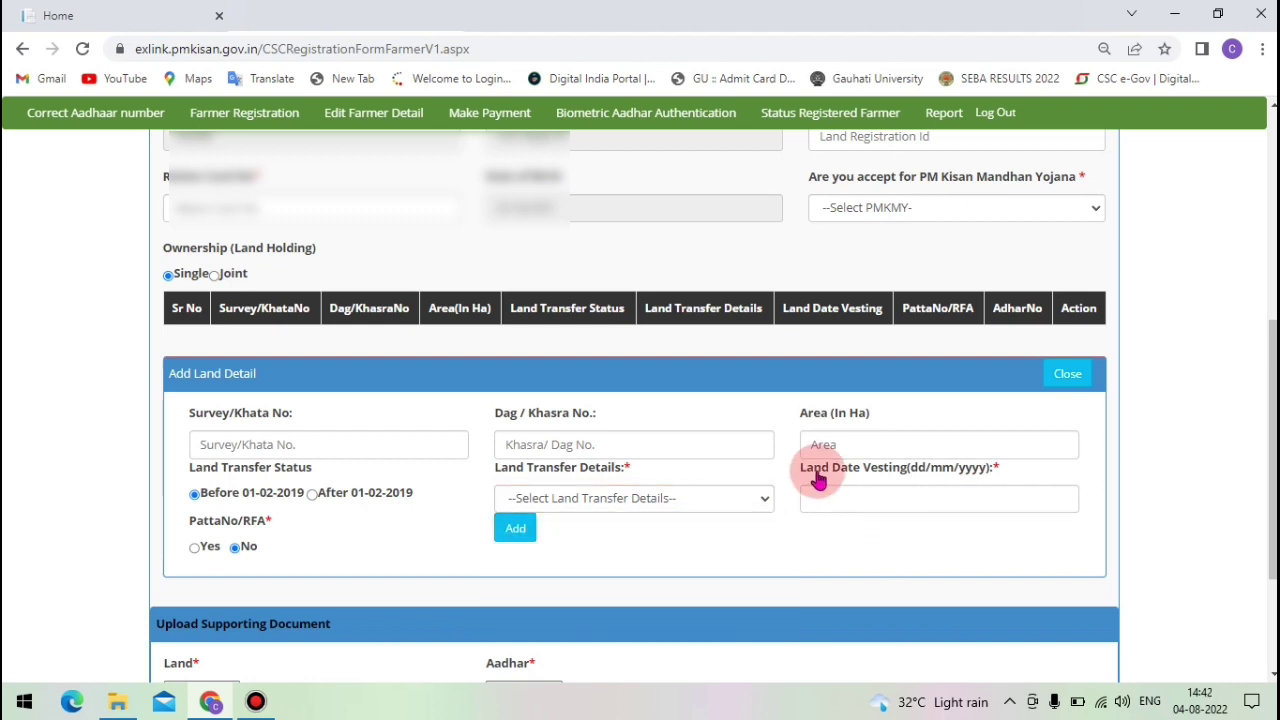
left_click(847, 500)
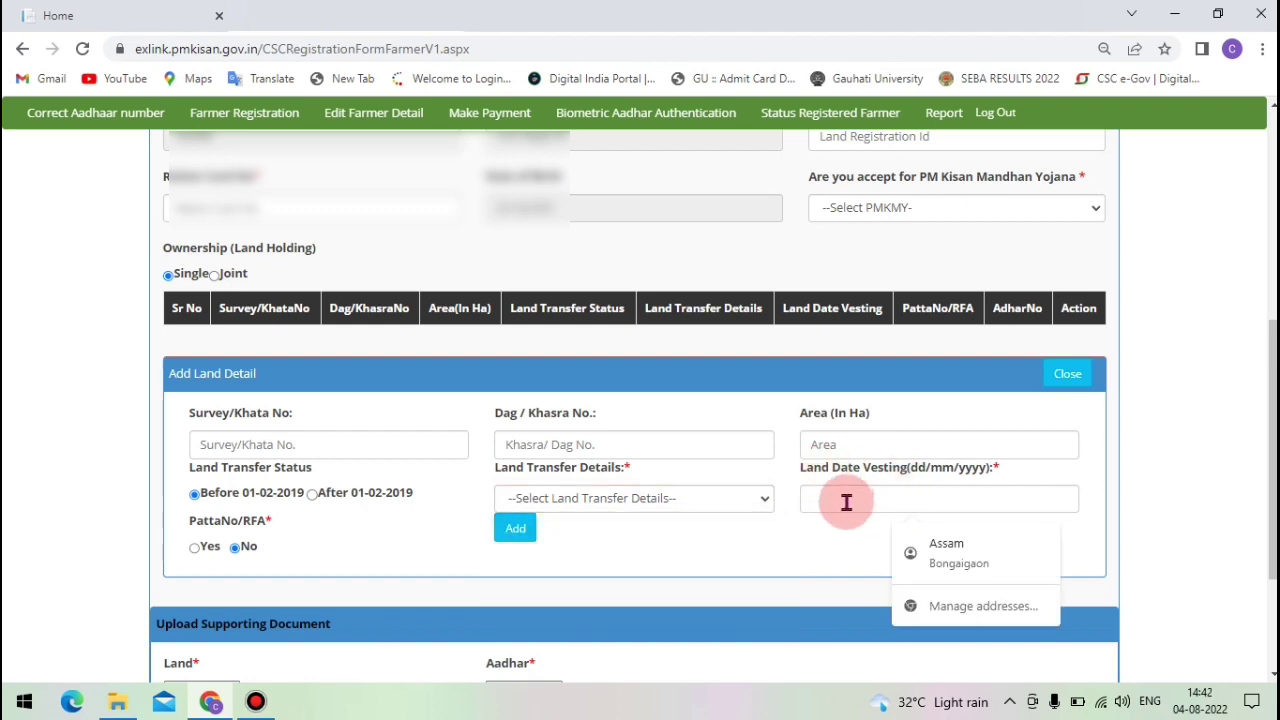
left_click(782, 510)
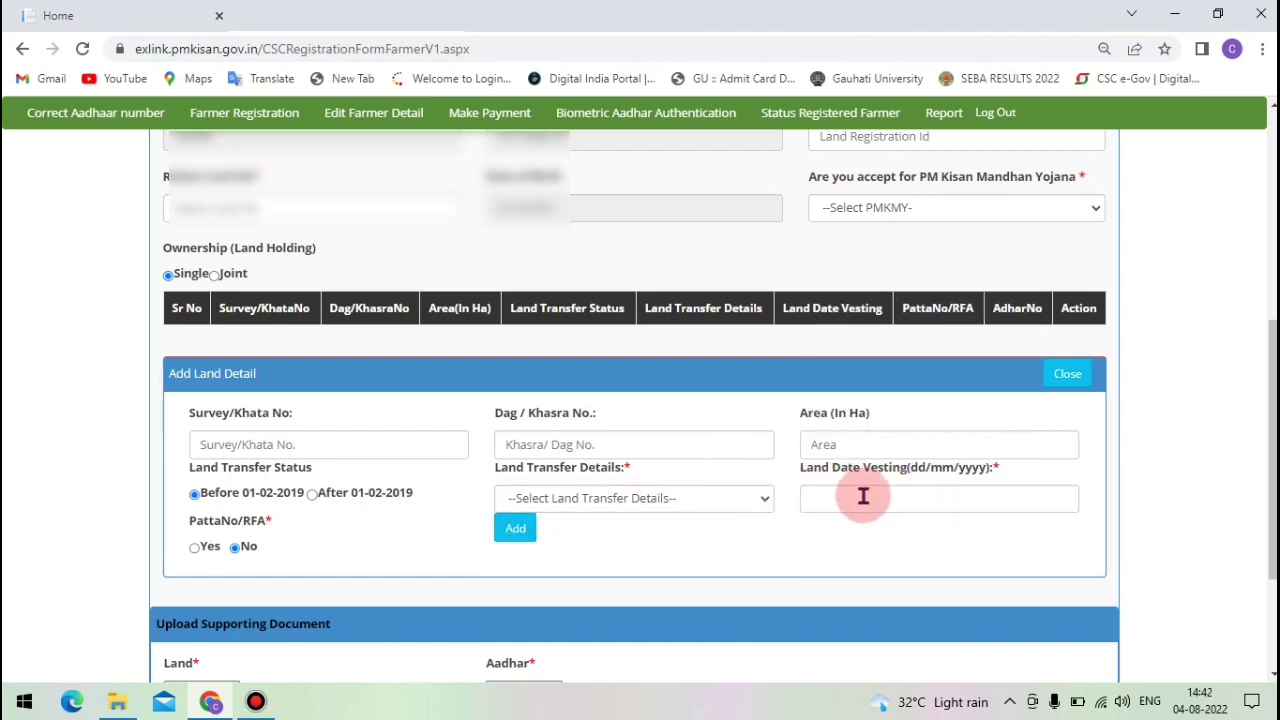
scroll(772, 517, "down", 3)
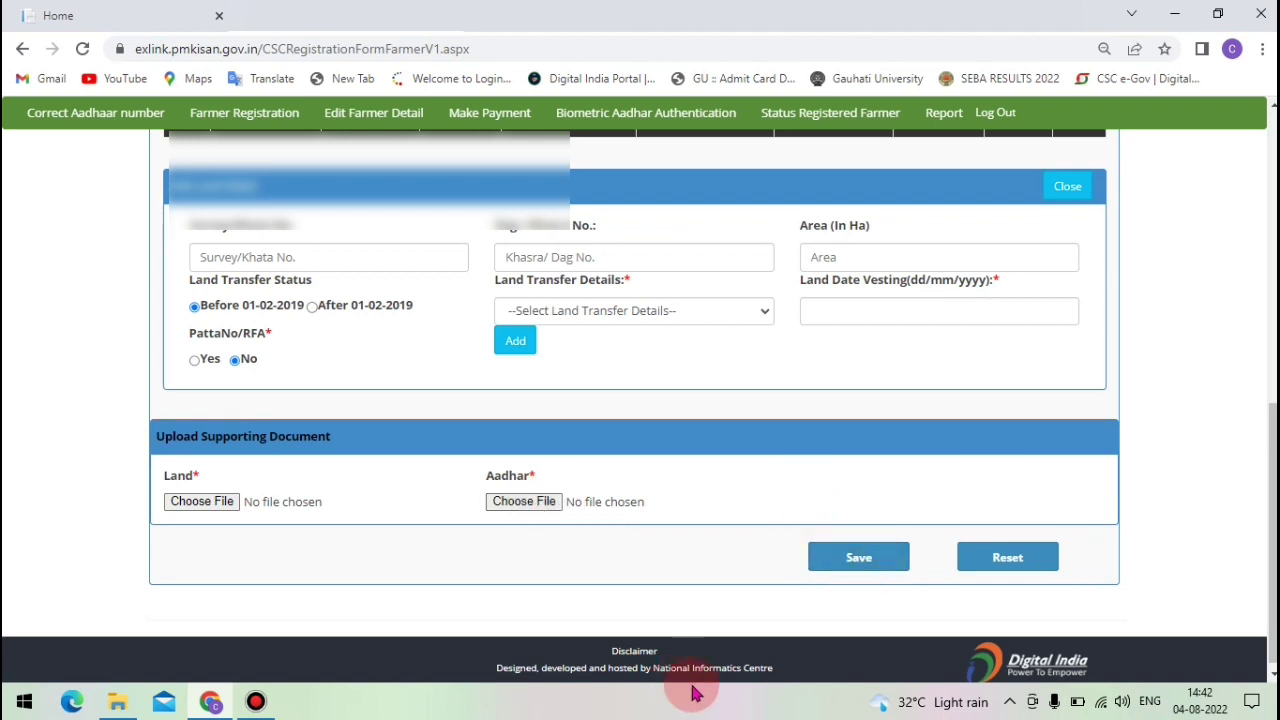
Scroll up and down the form to review the blank land details and uploads
scroll(757, 477, "up", 3)
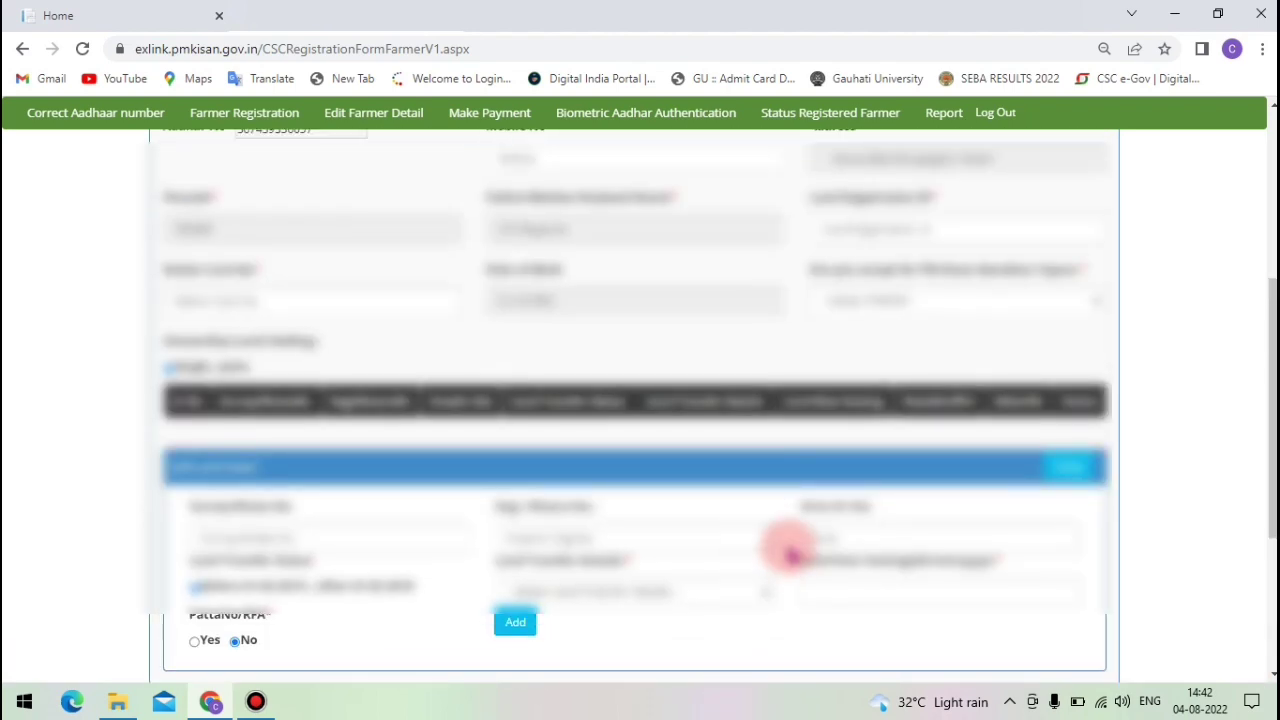
scroll(785, 452, "up", 1)
scroll(785, 458, "up", 1)
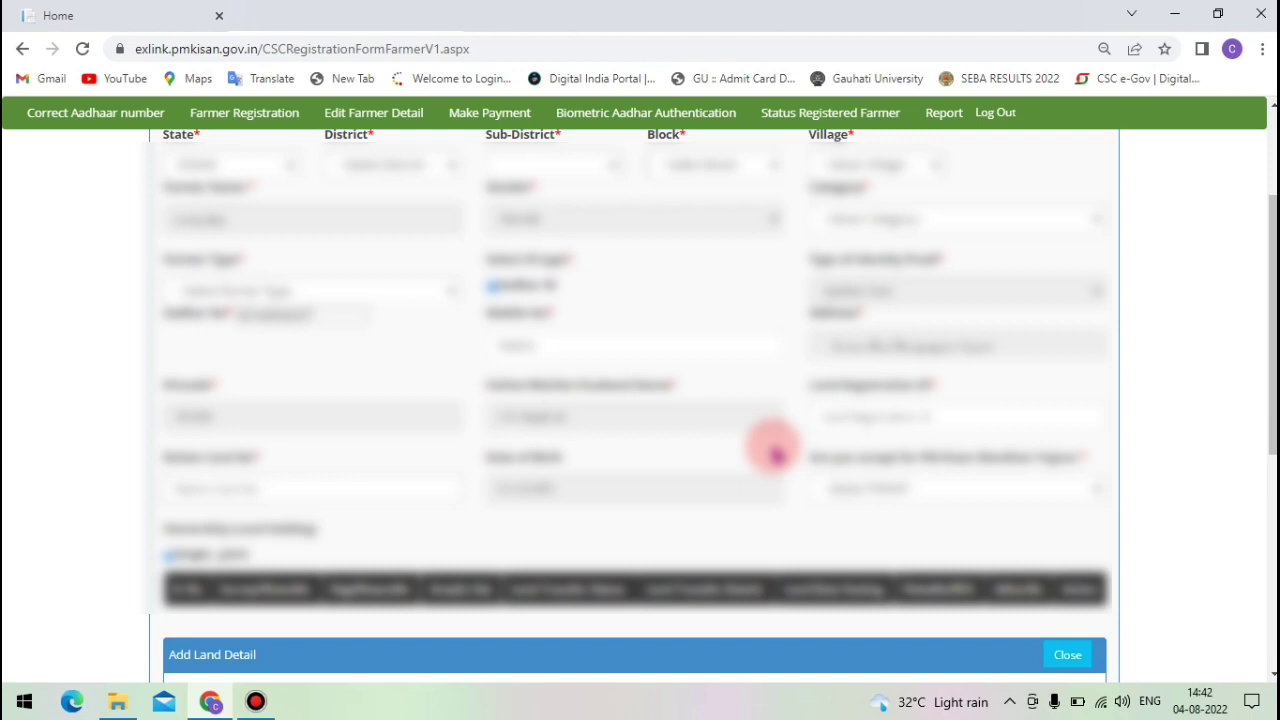
scroll(677, 497, "down", 3)
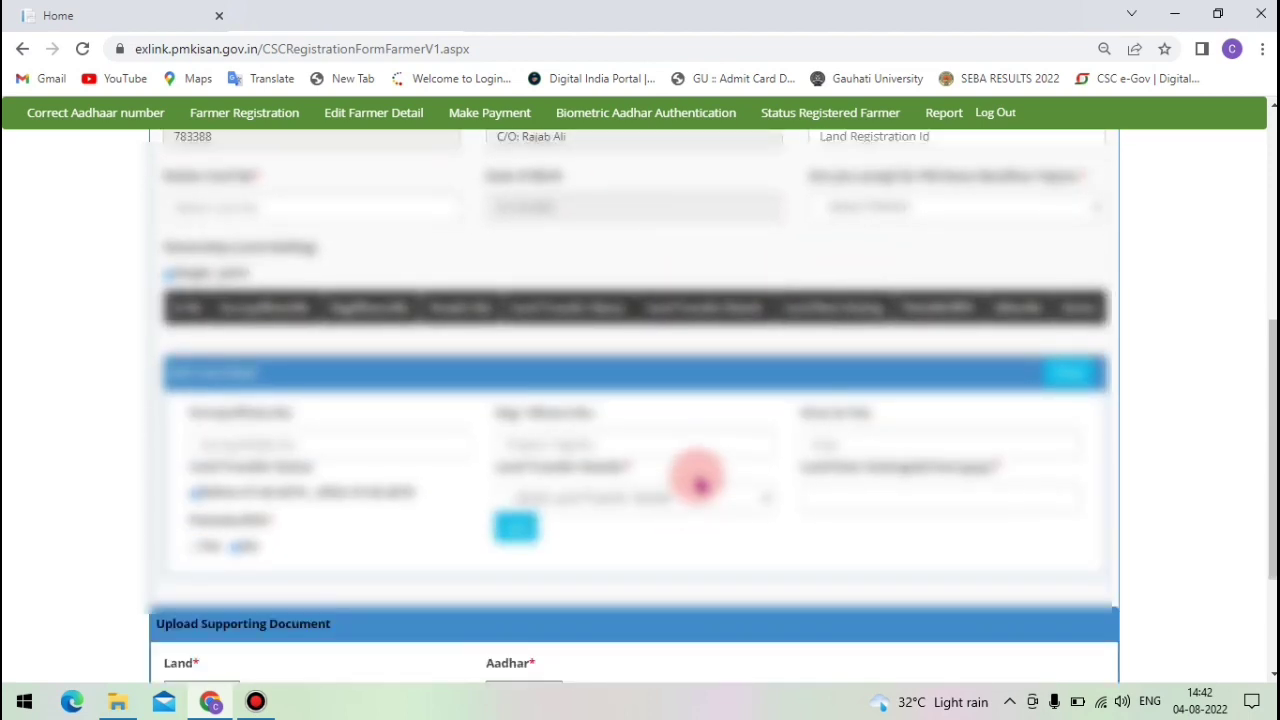
scroll(703, 517, "down", 2)
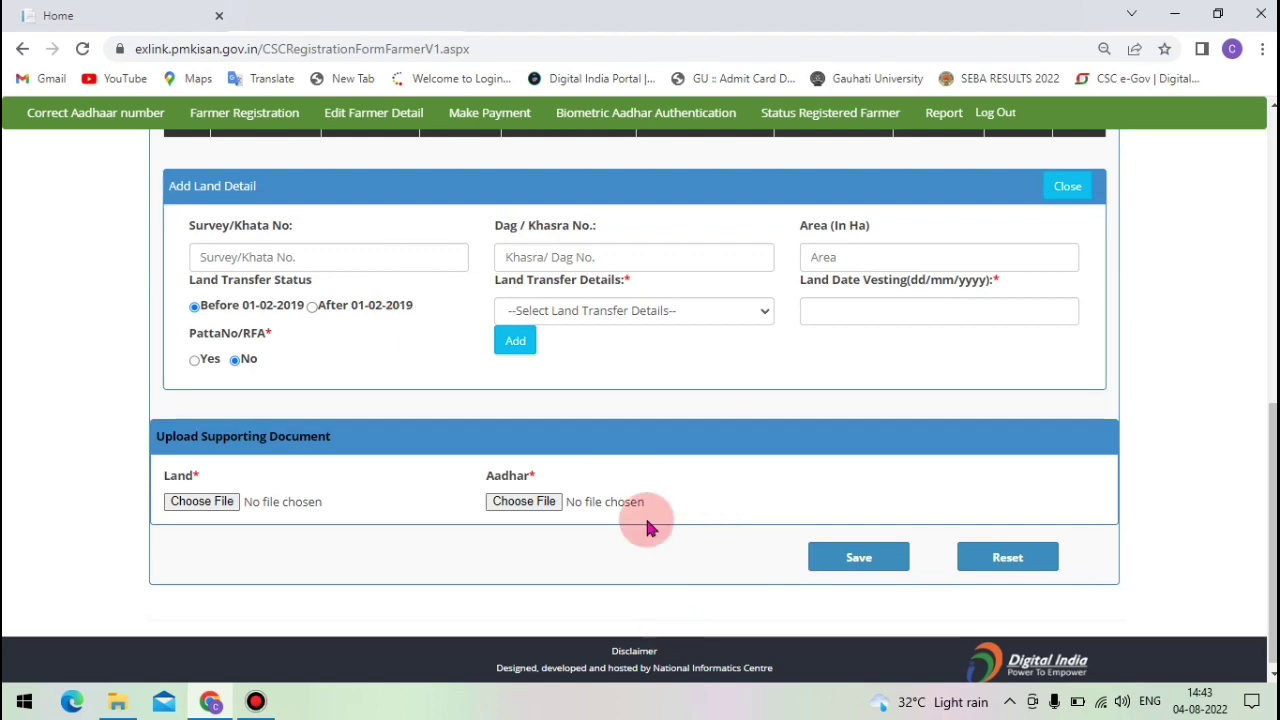
scroll(646, 527, "up", 10)
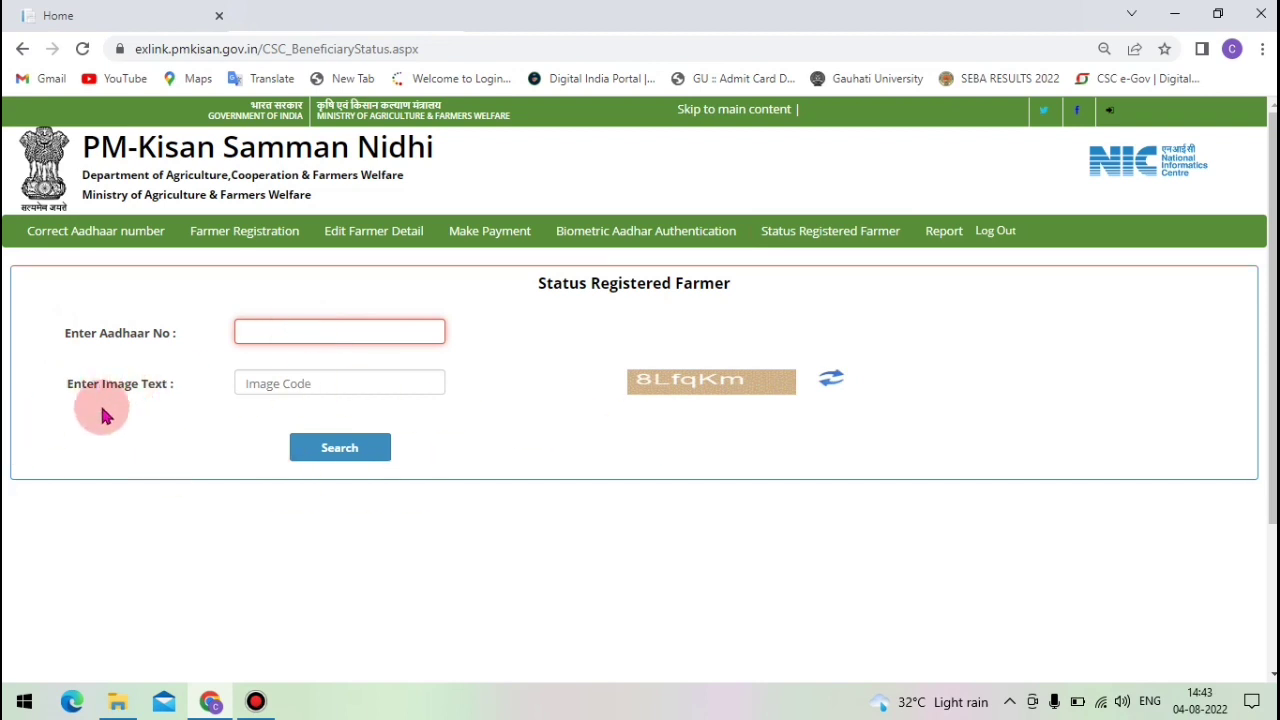
left_click_drag(668, 388, 469, 409)
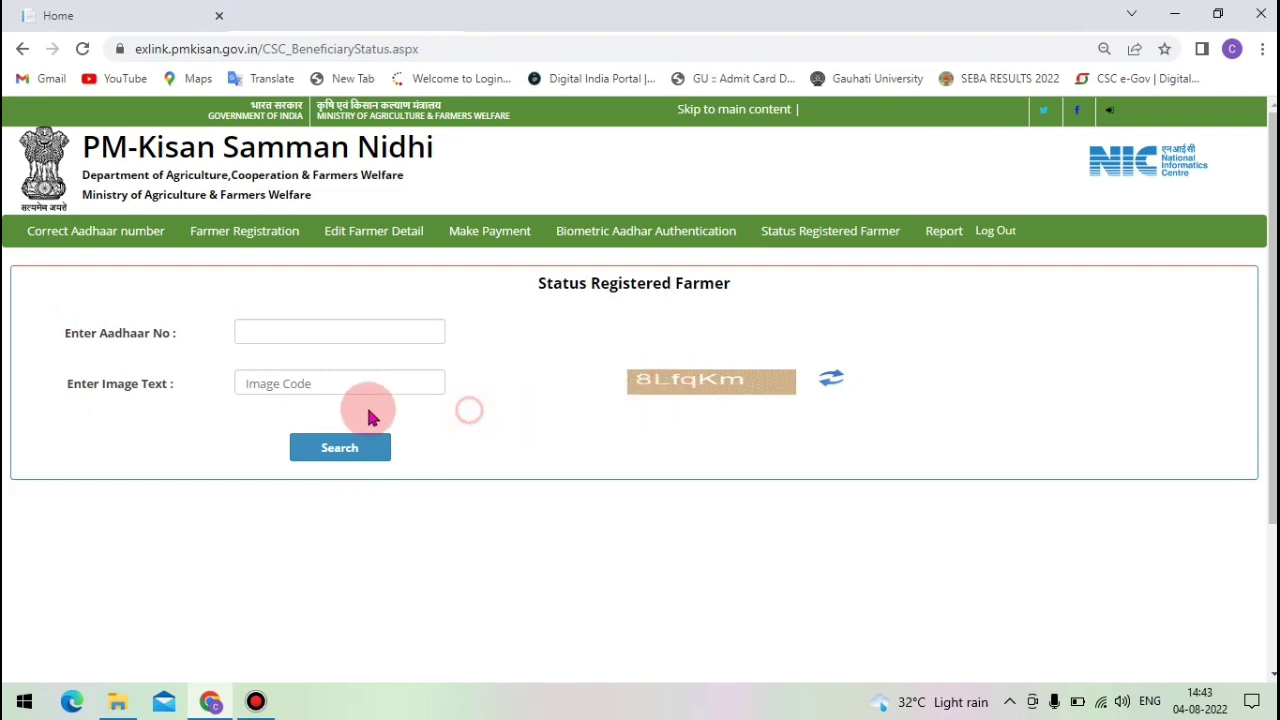
left_click(299, 376)
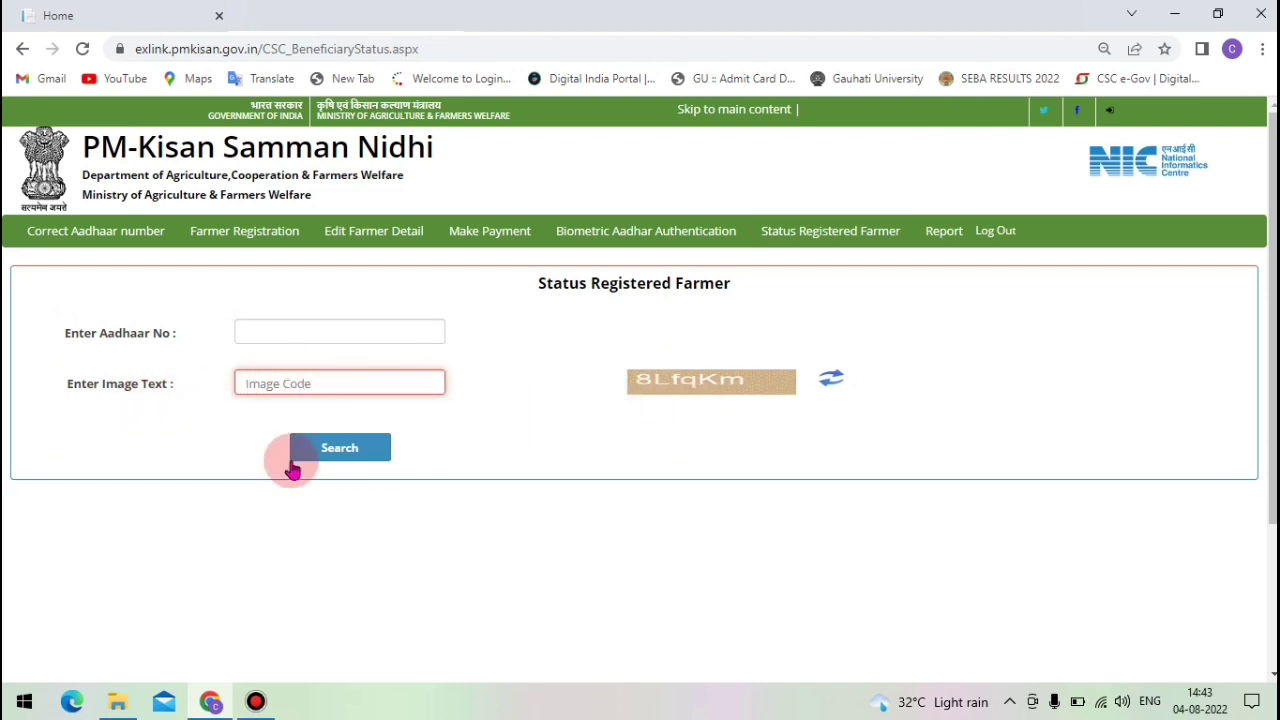